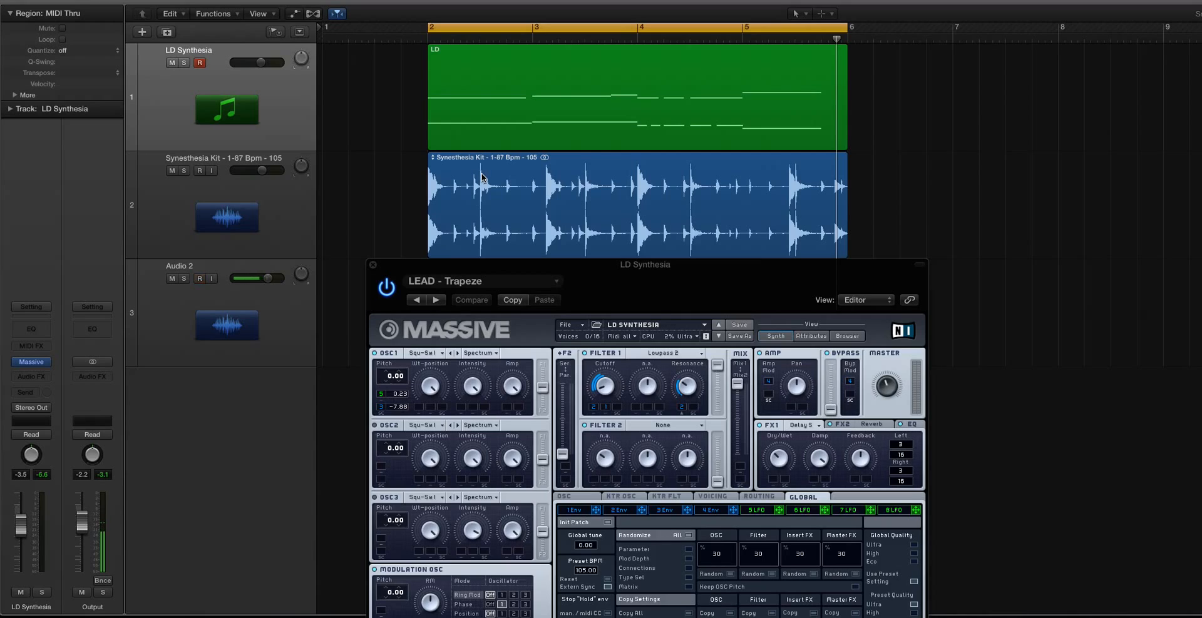
# Step: Move the LD Synthesia instrument's Massive window up and close it
pyautogui.click(402, 265)
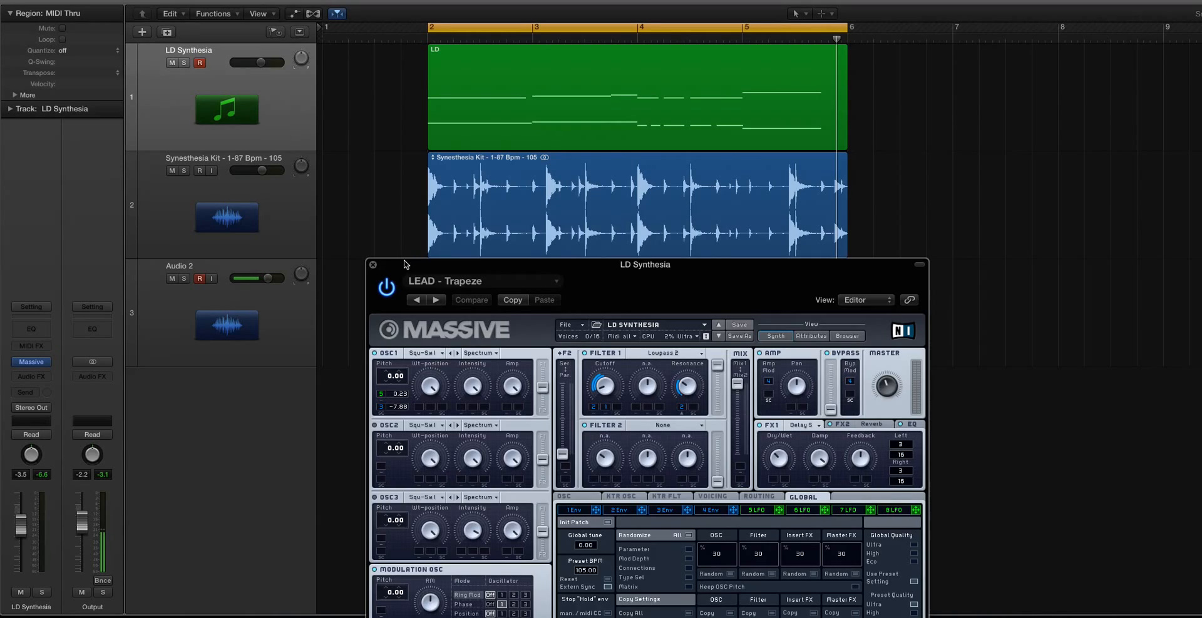
pyautogui.moveTo(406, 264); pyautogui.dragTo(391, 149)
pyautogui.click(373, 150)
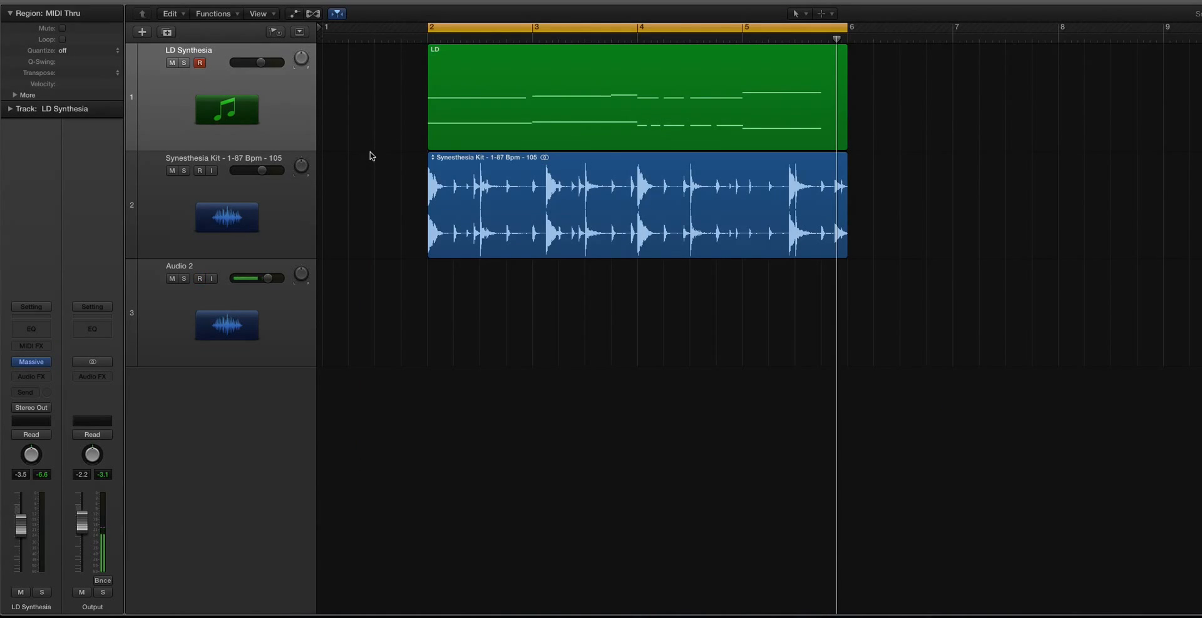
# Step: Duplicate the LD Synthesia track with a copy of its LD region and audition the copied region in solo
pyautogui.press('super+d')
pyautogui.moveTo(453, 133); pyautogui.dragTo(455, 158)
pyautogui.hotkey('ctrl', 's')
pyautogui.press('space')
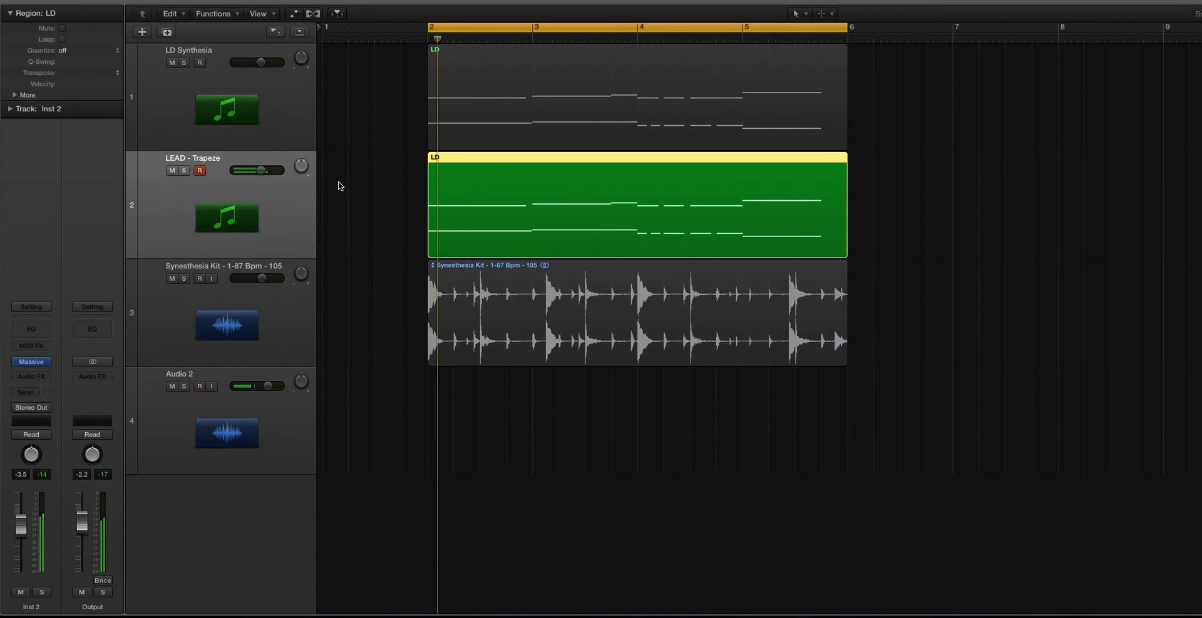
# Step: Open Massive on the duplicated track, initialize it with a new sound, and move its window clear of the track list
pyautogui.click(30, 363)
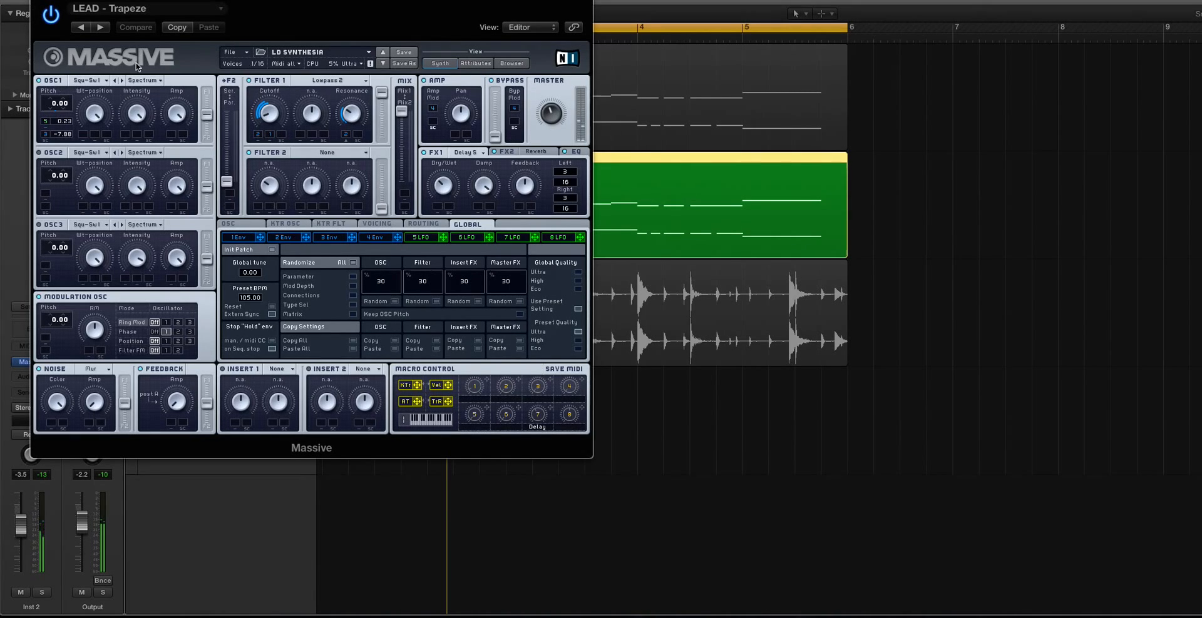
pyautogui.click(256, 51)
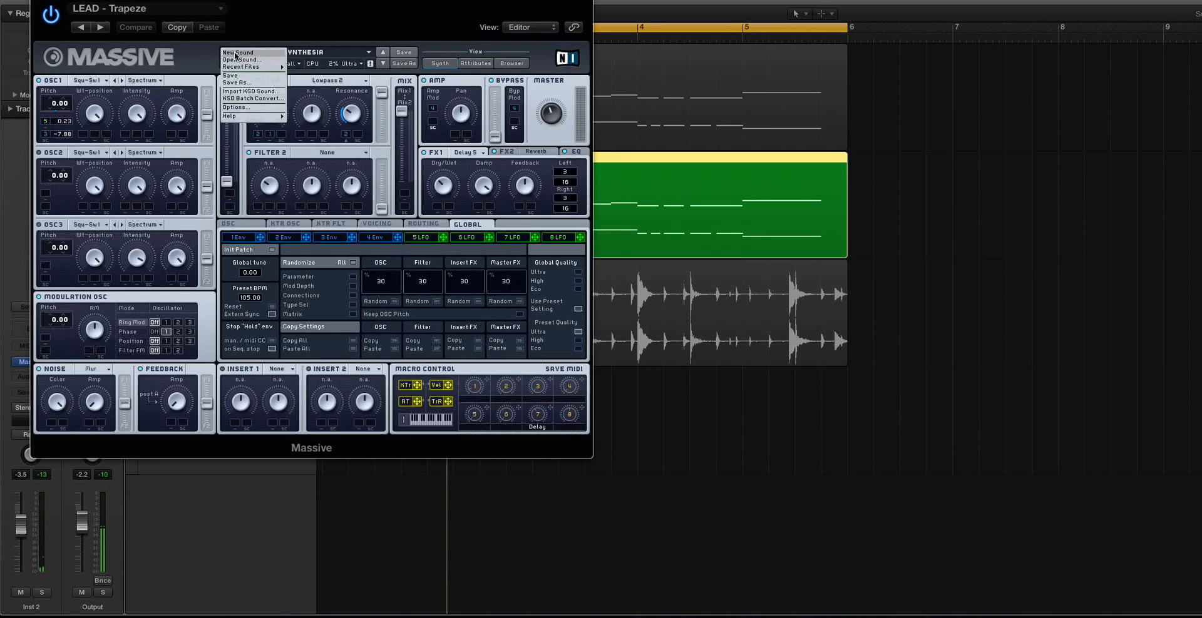
pyautogui.click(261, 62)
pyautogui.moveTo(129, 1); pyautogui.dragTo(489, 1)
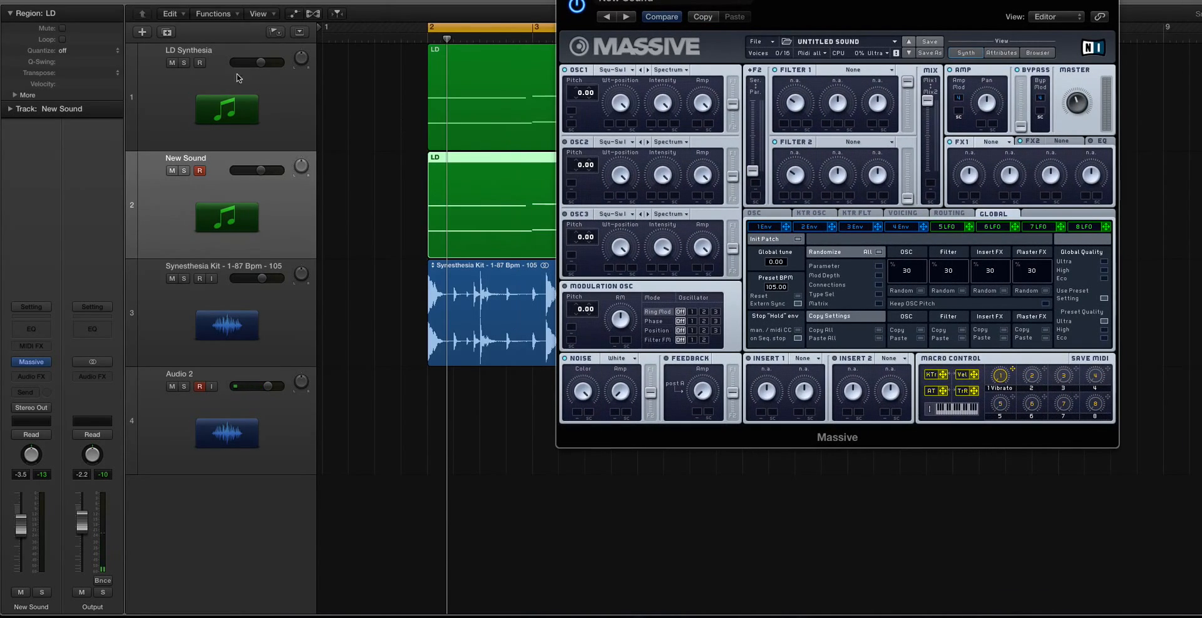
# Step: Mute the LD Synthesia track and lower the New Sound track's volume to -9.0 dB during playback
pyautogui.click(171, 62)
pyautogui.press('space')
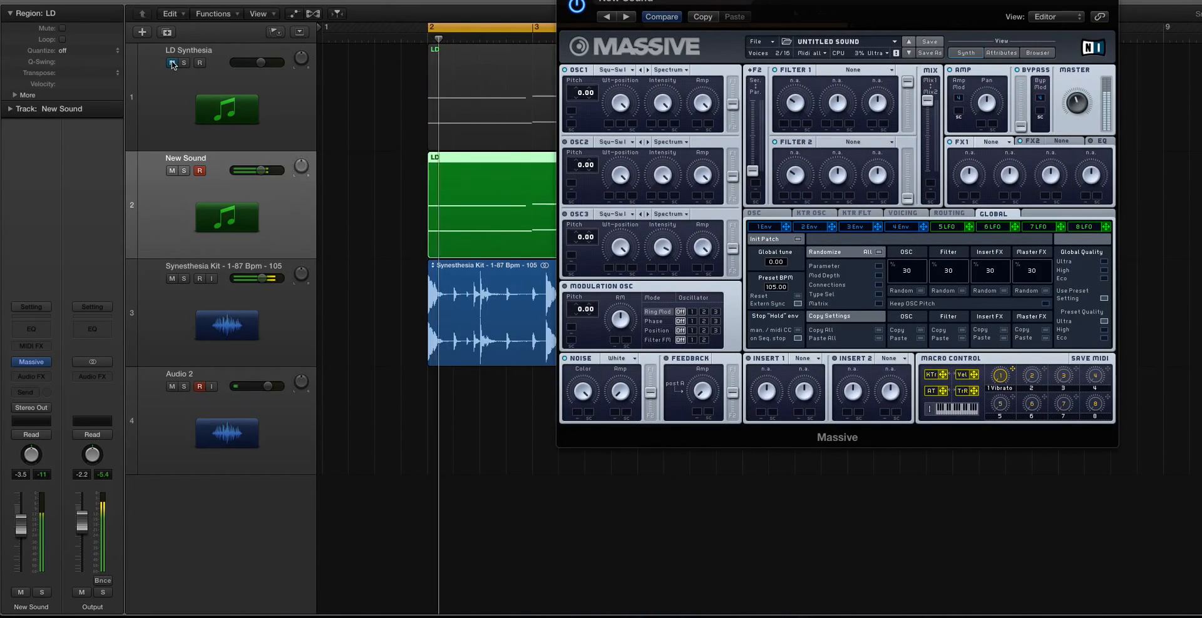
pyautogui.moveTo(262, 176); pyautogui.dragTo(253, 176)
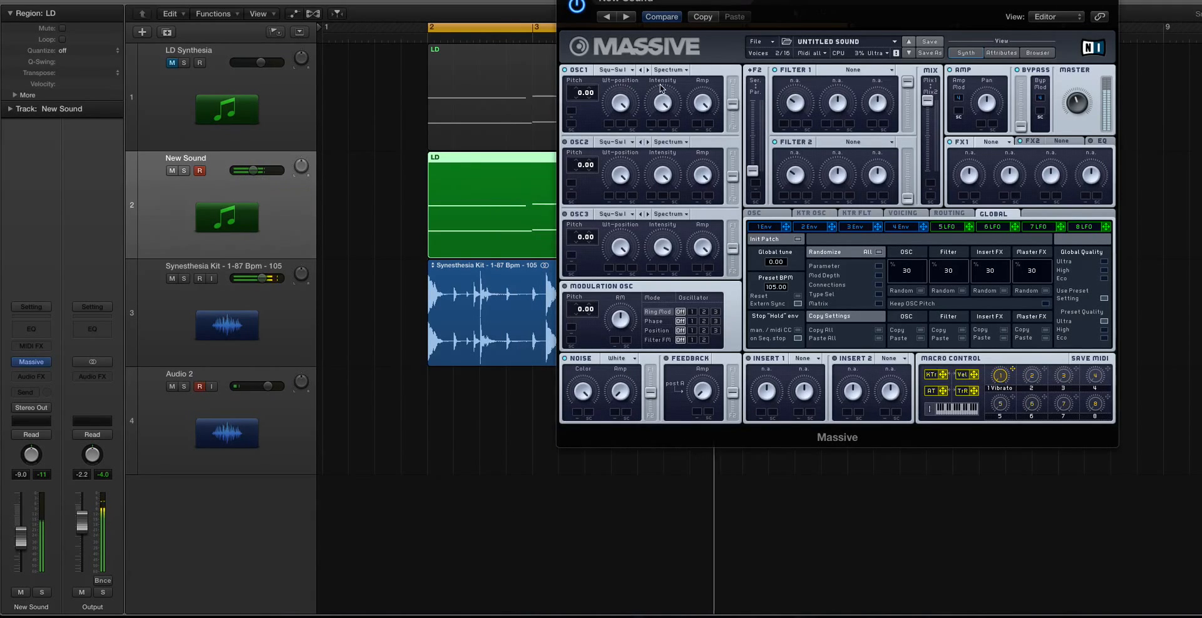
# Step: Reposition the Massive window and set the noise generator's type to Murmur
pyautogui.moveTo(627, 0); pyautogui.dragTo(394, 55)
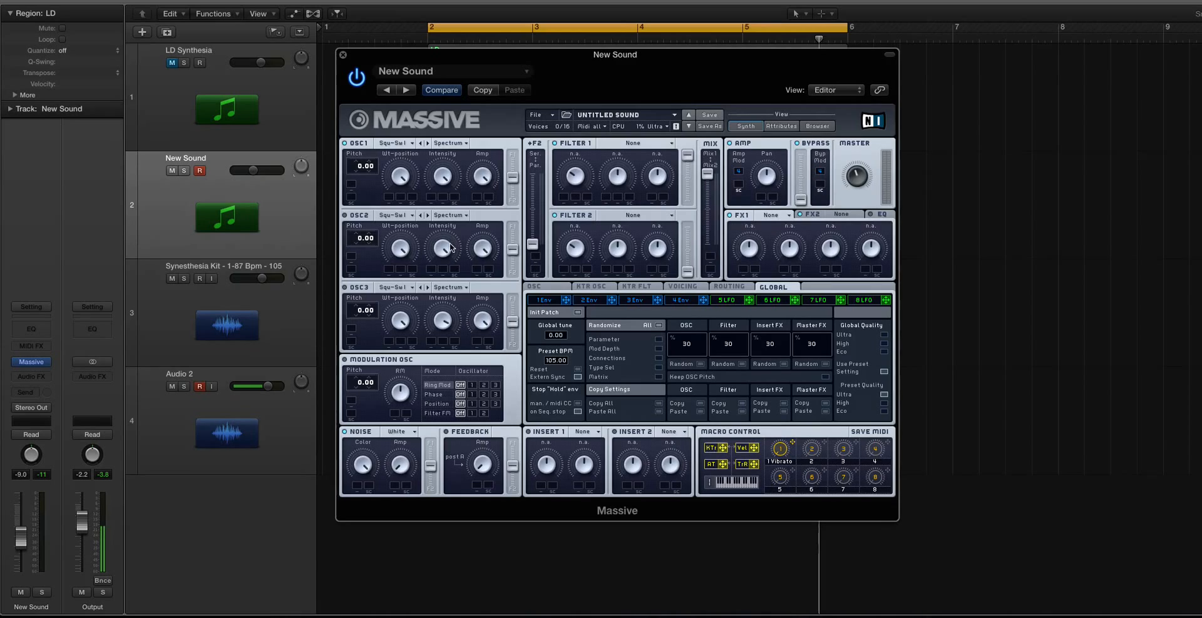
pyautogui.click(406, 431)
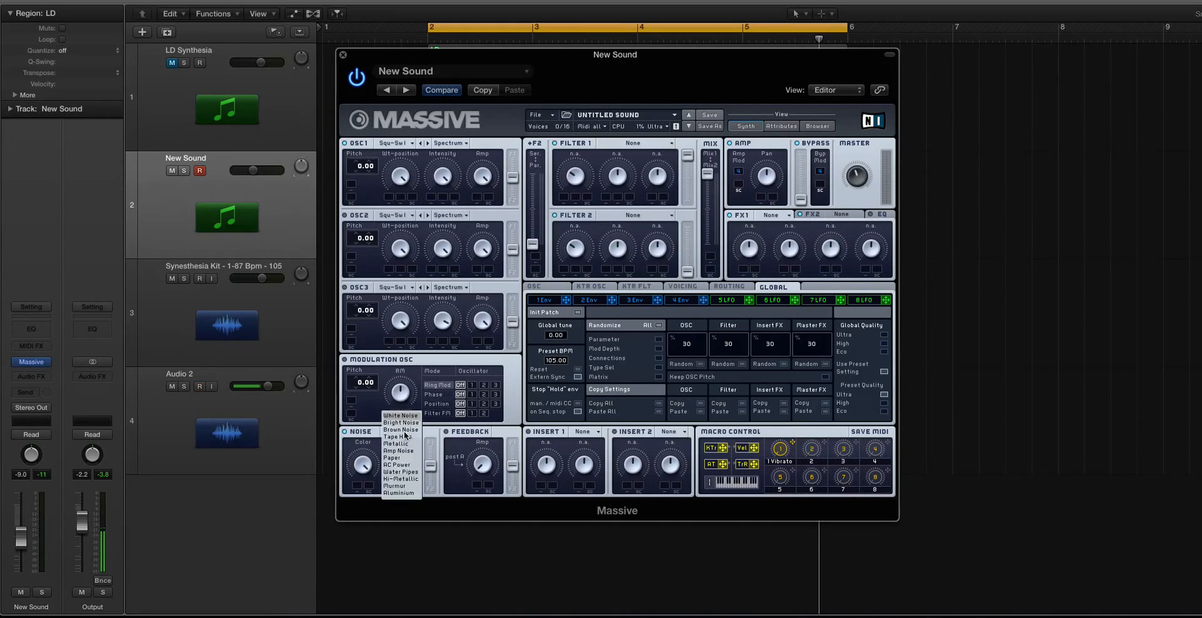
pyautogui.click(408, 486)
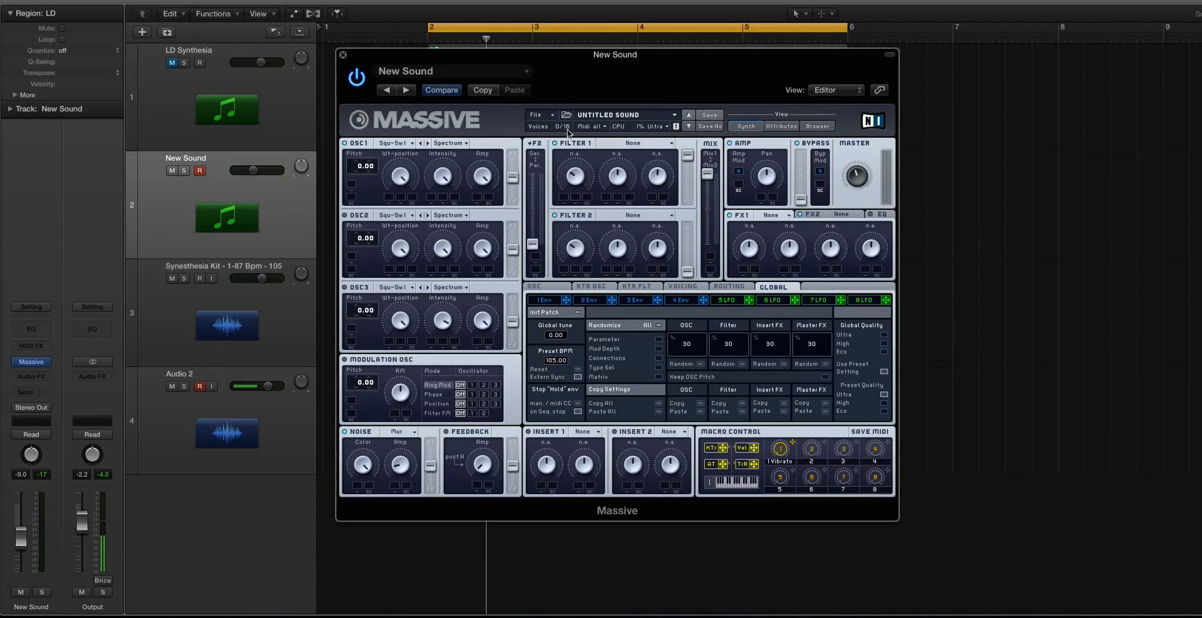
# Step: Set Filter 1 to Lowpass 2, lower its cutoff, and audition the filtered sound
pyautogui.click(627, 144)
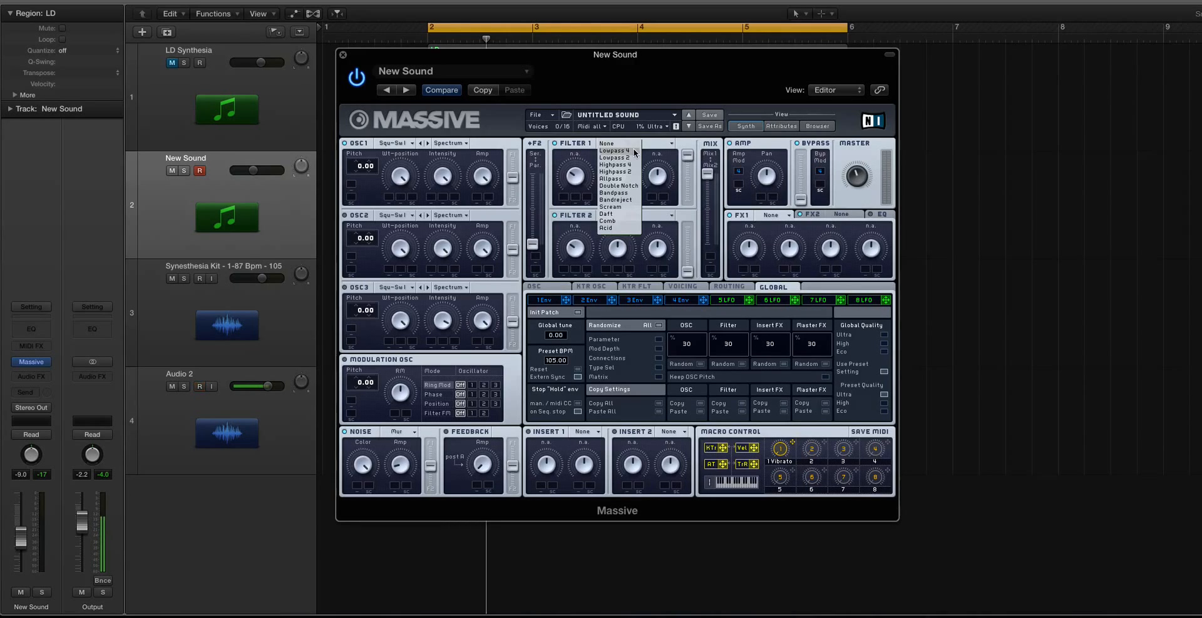
pyautogui.click(635, 157)
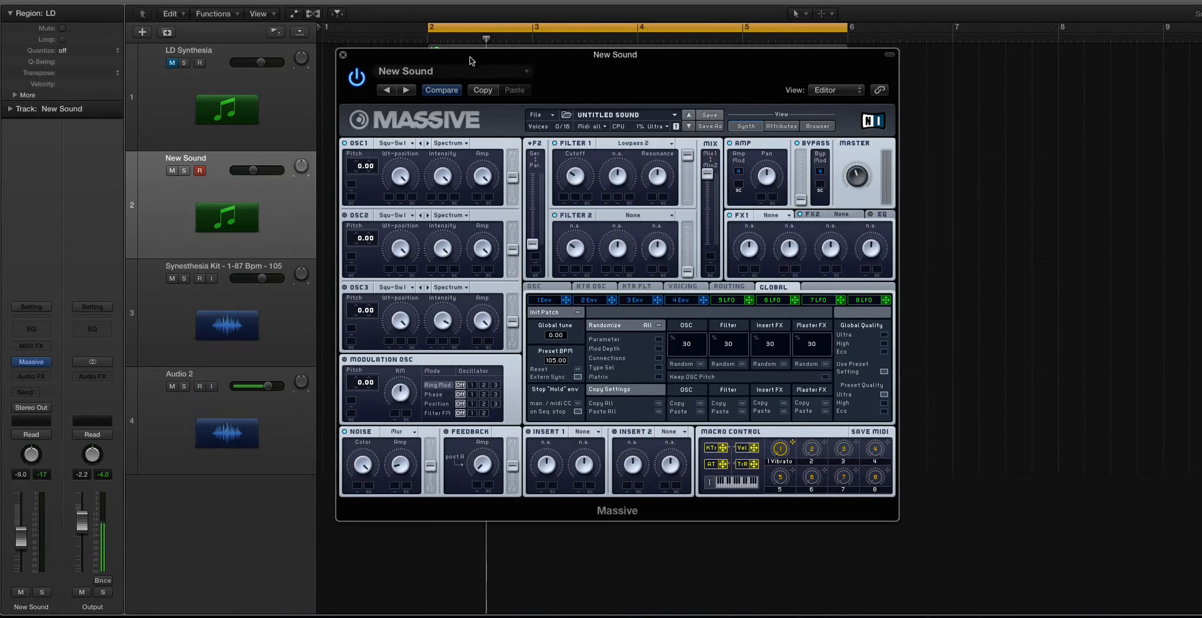
pyautogui.moveTo(467, 57); pyautogui.dragTo(585, 102)
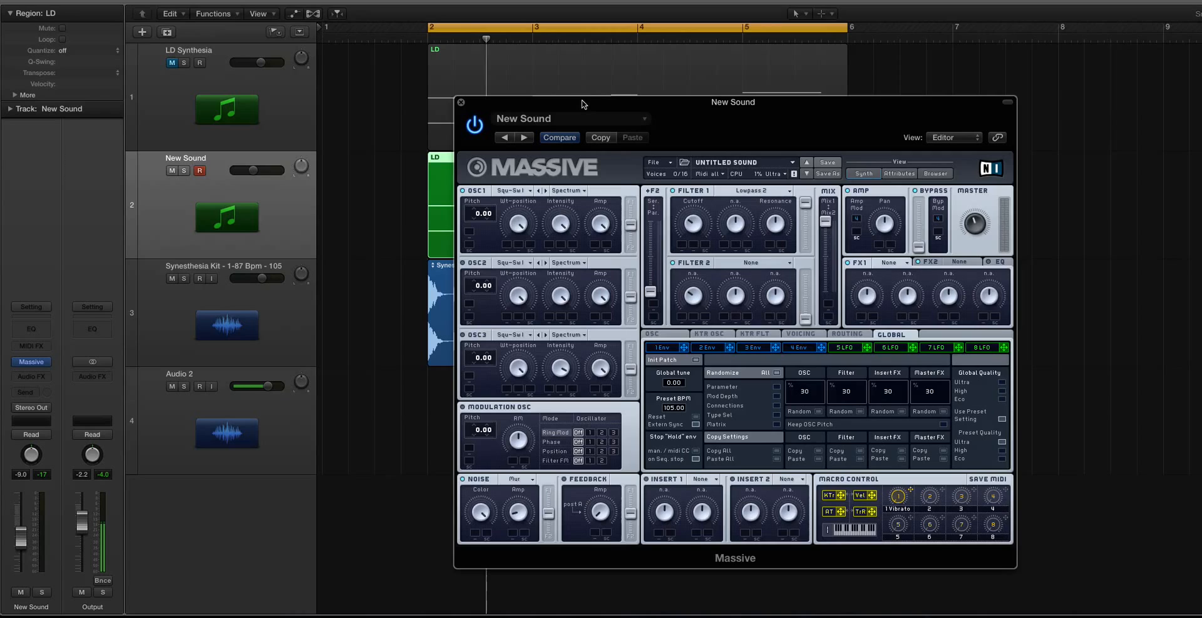
pyautogui.click(746, 187)
pyautogui.click(732, 205)
pyautogui.moveTo(694, 227); pyautogui.dragTo(694, 247)
pyautogui.press('space')
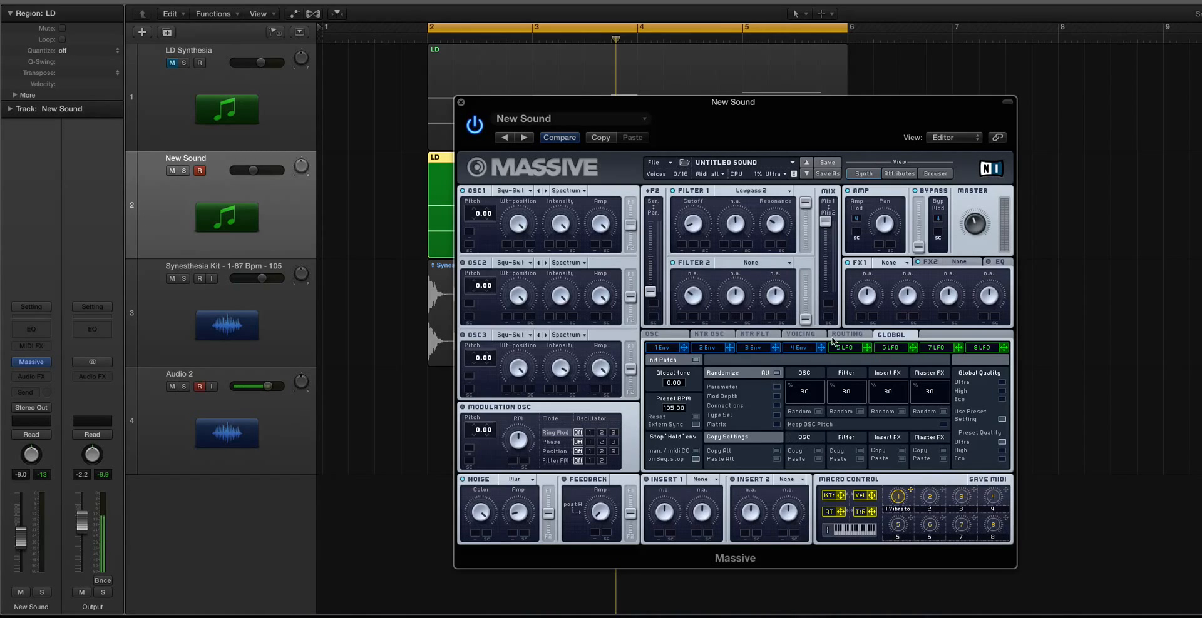
# Step: Check the voicing and oscillator settings, and clear the Vibrato assignment from Macro 1
pyautogui.click(810, 335)
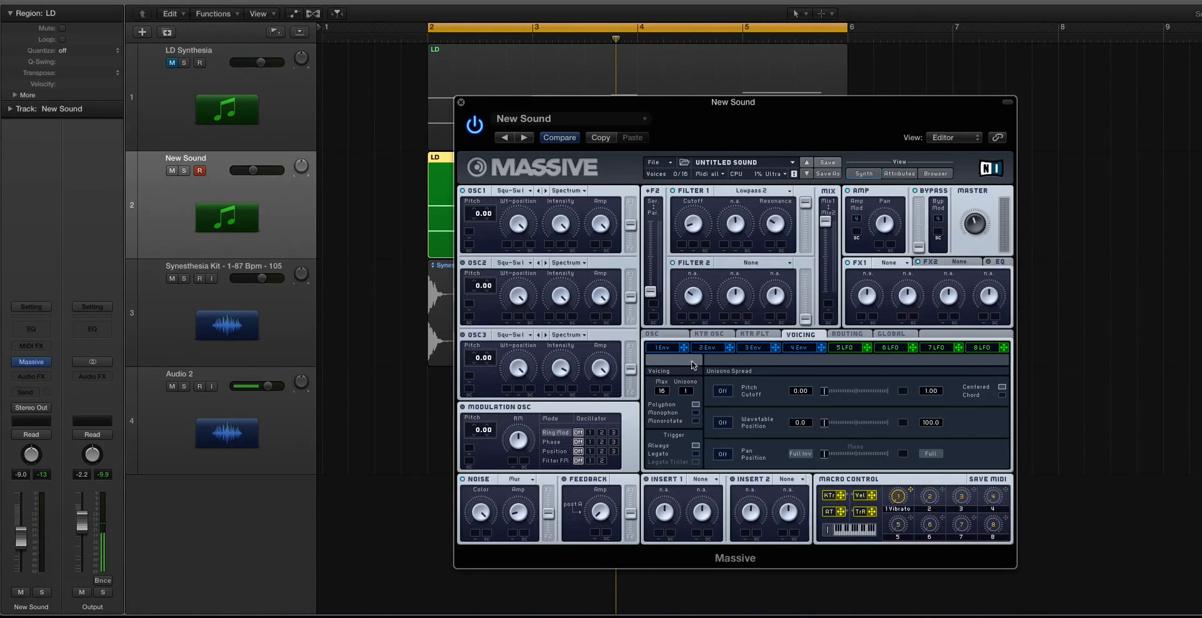
pyautogui.click(652, 335)
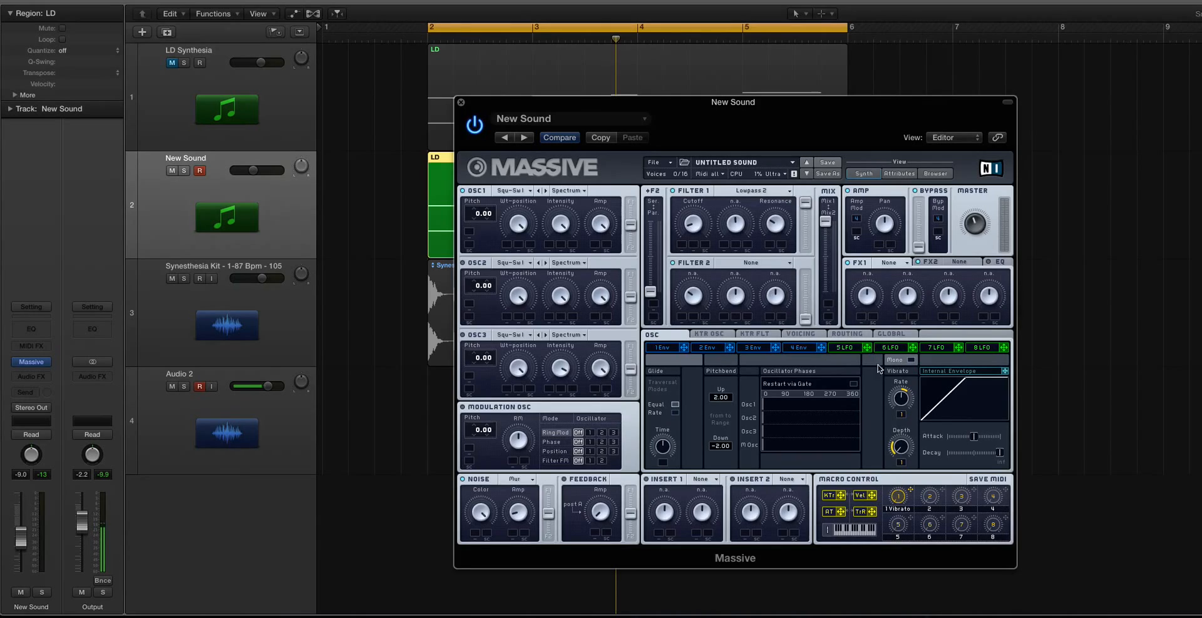
pyautogui.rightClick(911, 492)
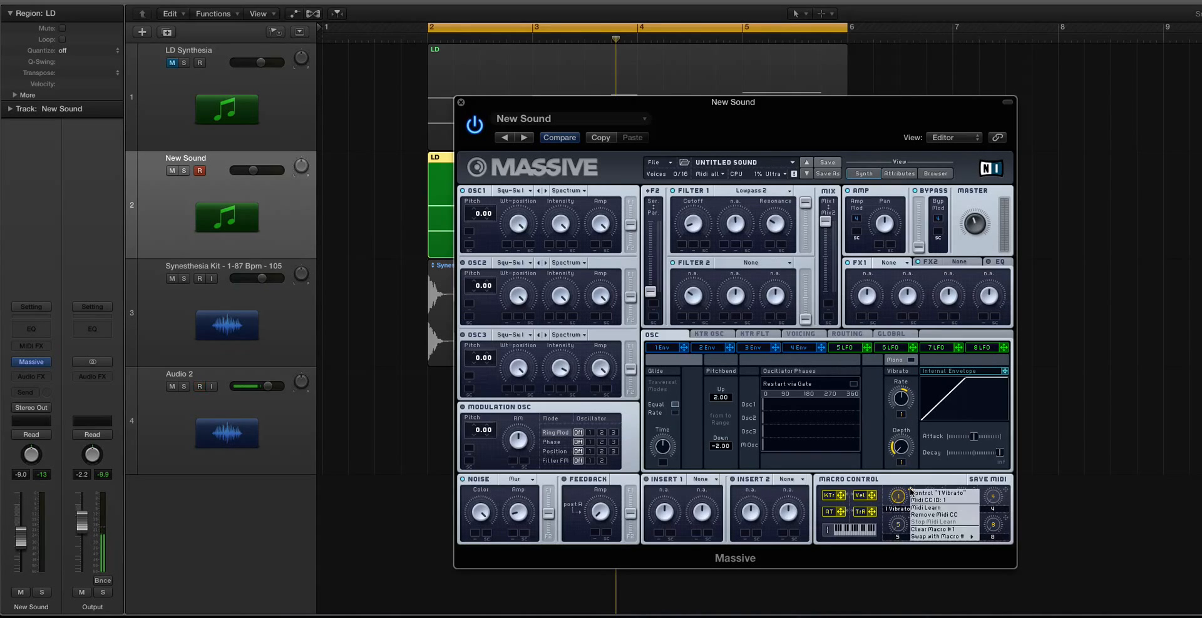
pyautogui.click(939, 532)
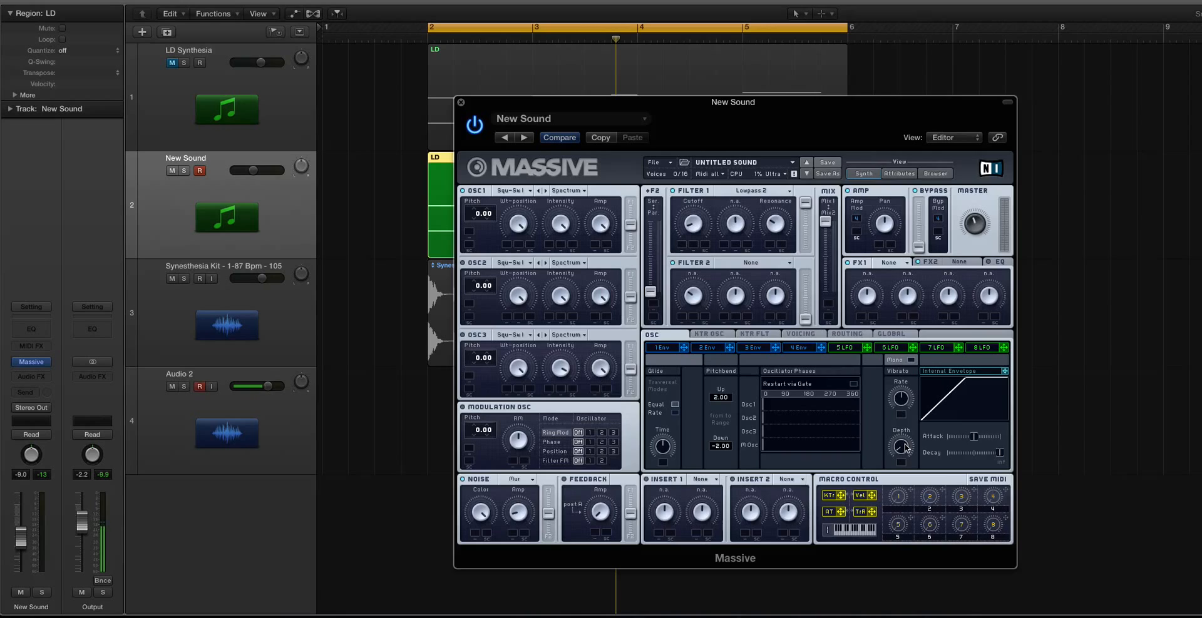
# Step: Enable Feedback and raise its Amp to about halfway while playing the region
pyautogui.press('space')
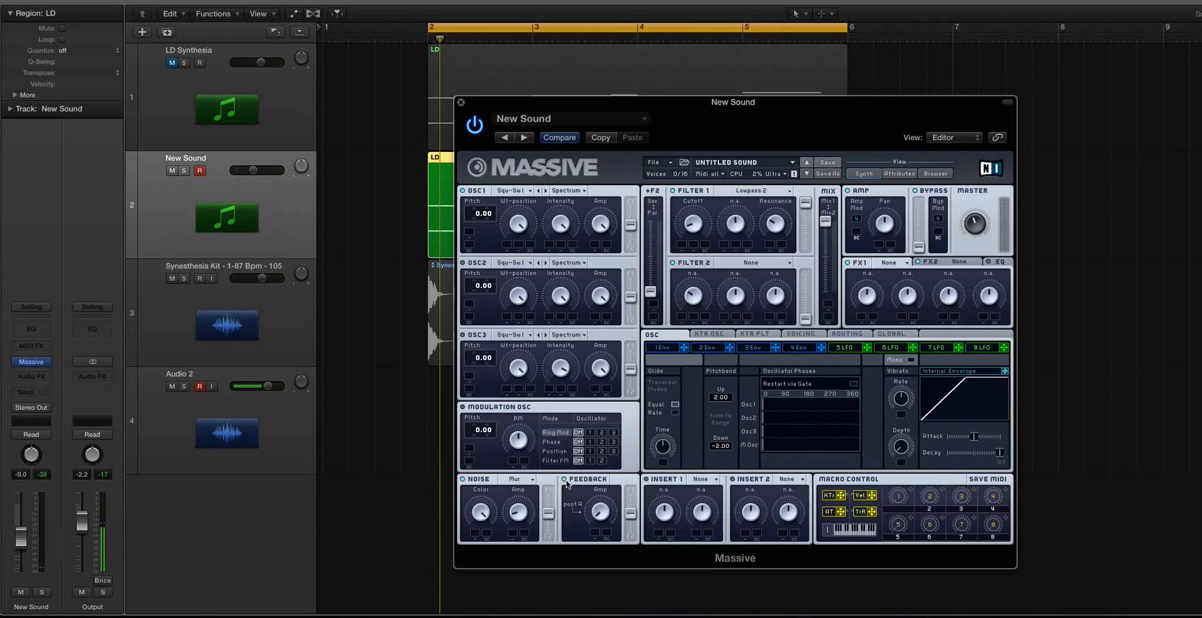
pyautogui.moveTo(601, 512); pyautogui.dragTo(601, 494)
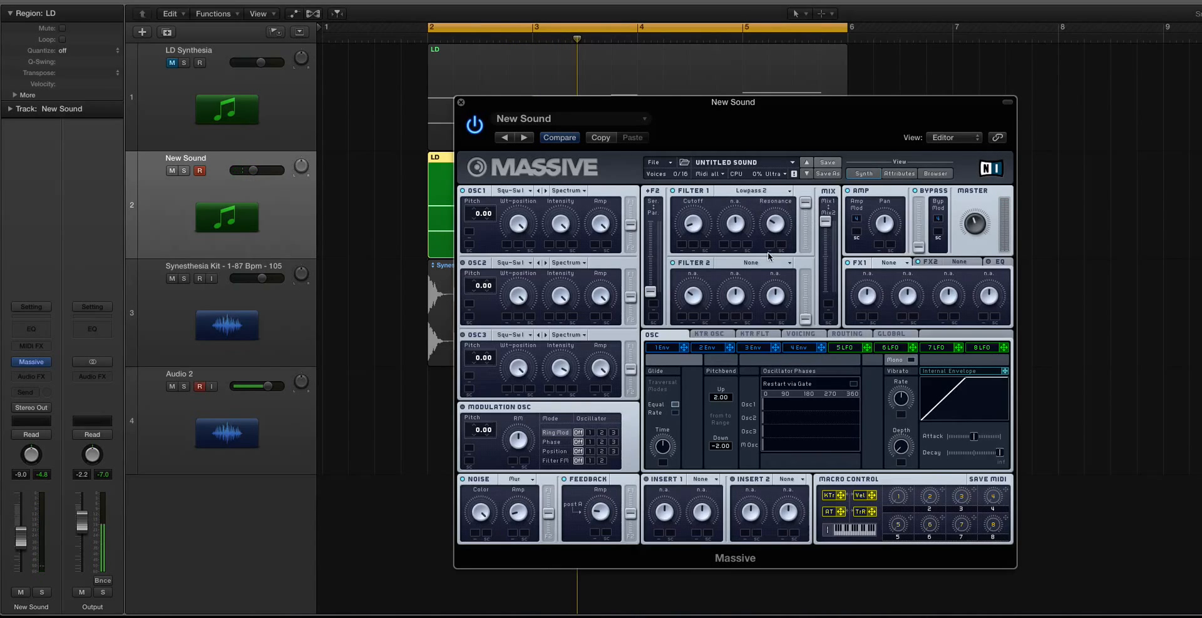
# Step: Shape Envelope 1 by dropping its decay level to zero and lengthening its release
pyautogui.click(804, 336)
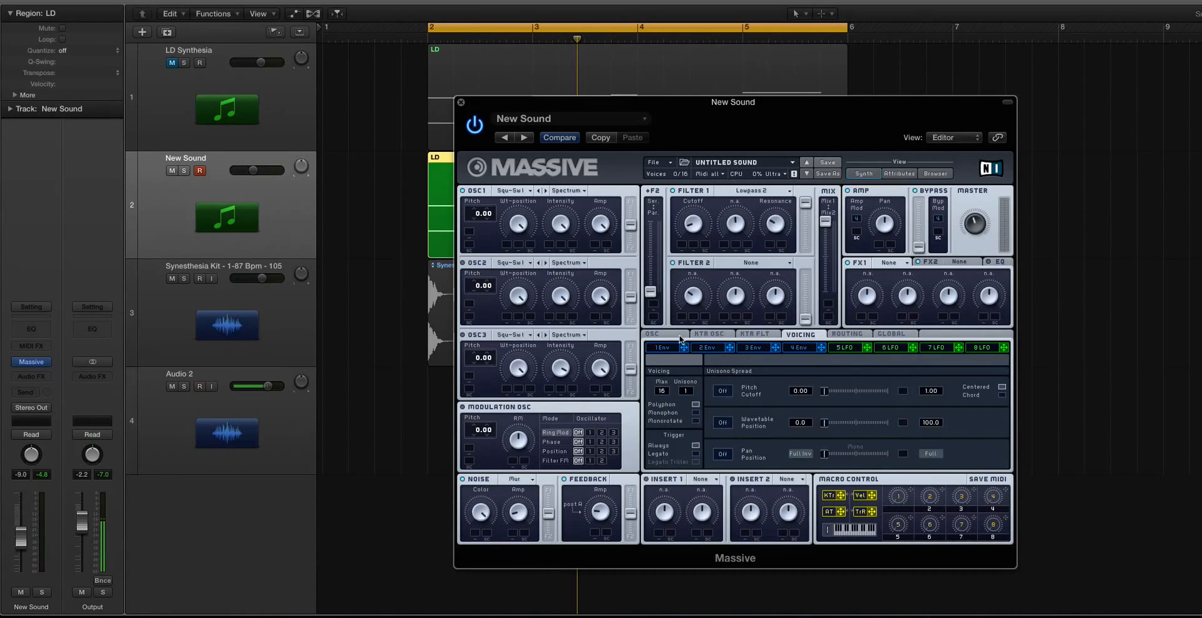
pyautogui.click(666, 335)
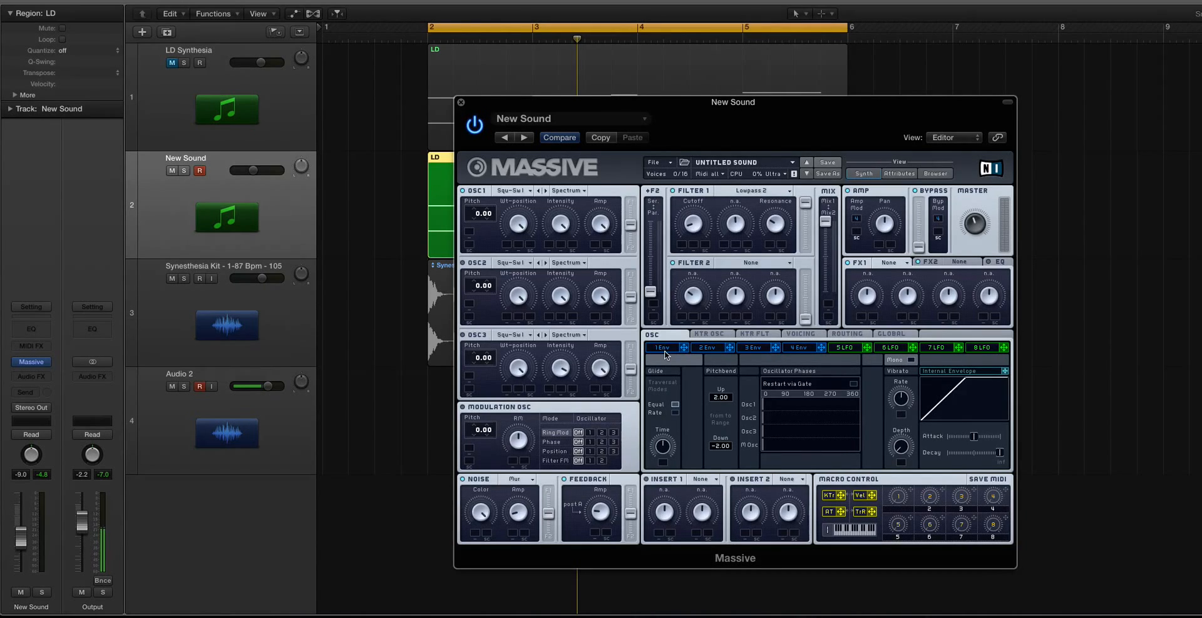
pyautogui.click(665, 349)
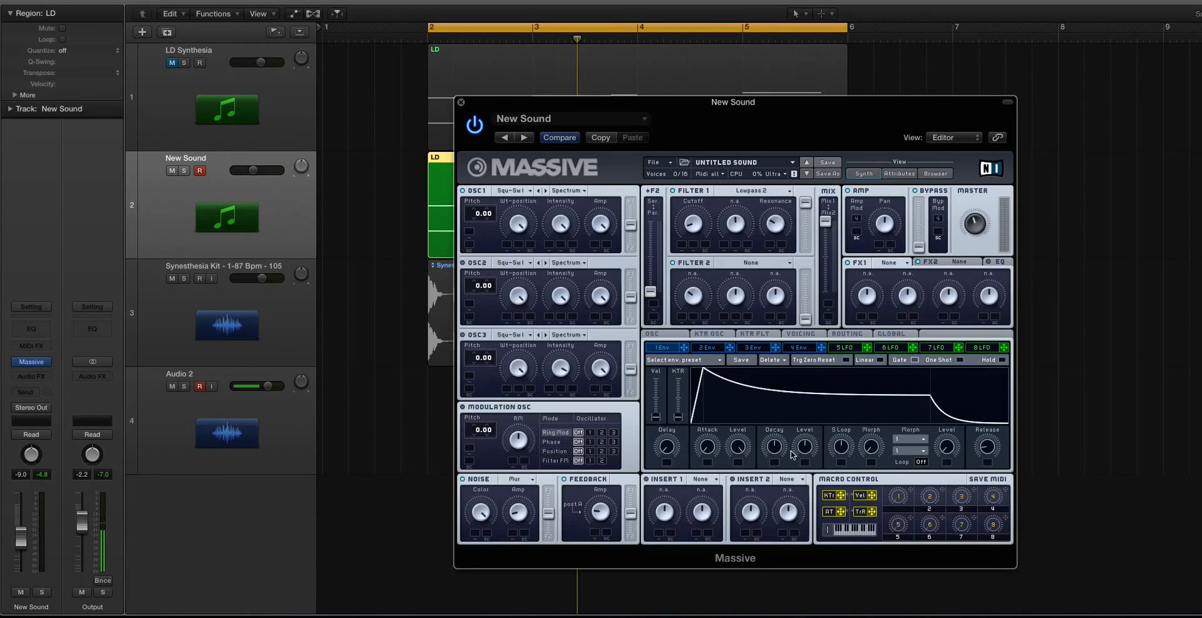
pyautogui.moveTo(776, 451); pyautogui.dragTo(811, 492)
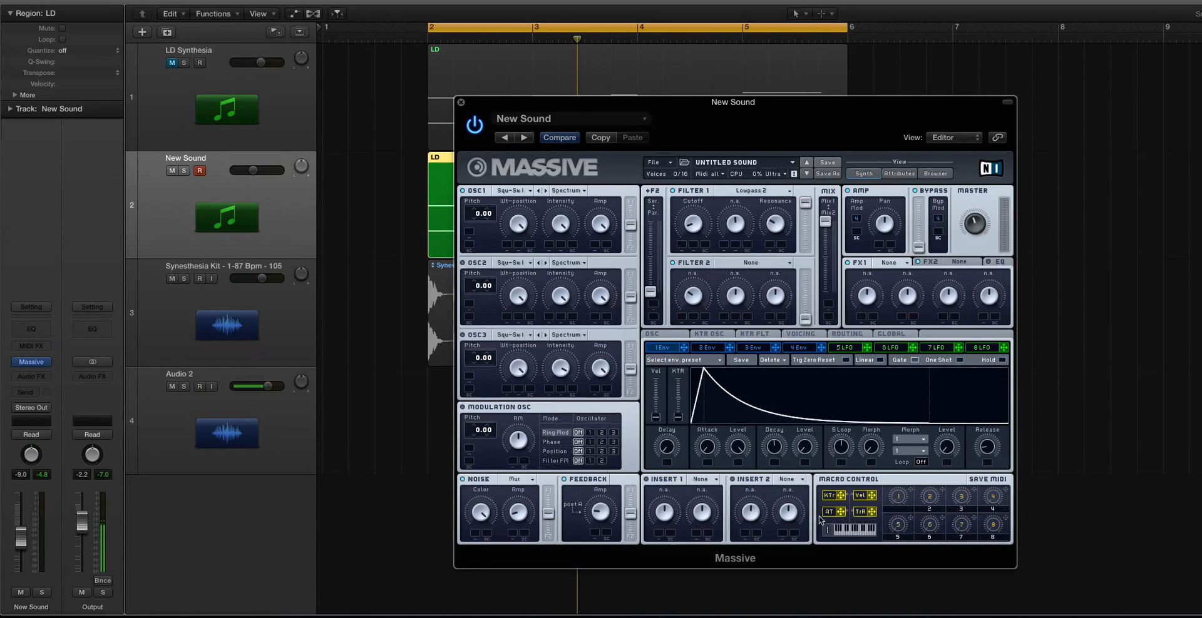
pyautogui.moveTo(992, 443)
pyautogui.mouseDown()
pyautogui.moveTo(981, 399)
pyautogui.moveTo(983, 411)
pyautogui.mouseUp()
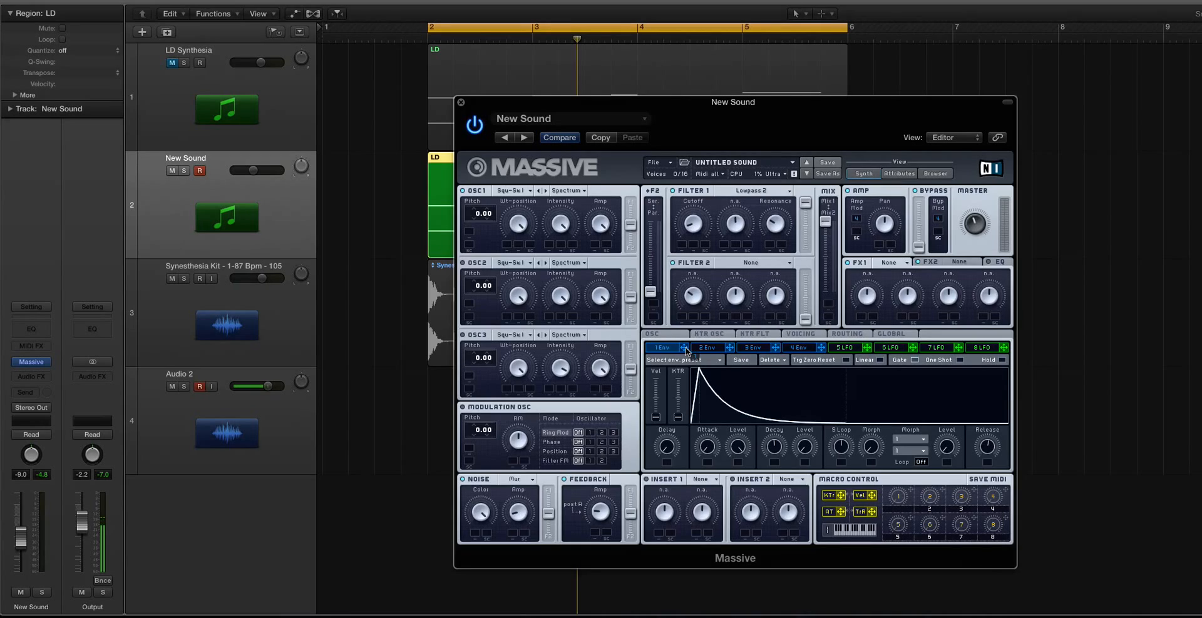
# Step: Assign Envelope 1 to Filter 1's cutoff with a positive modulation range and audition the result
pyautogui.moveTo(686, 348); pyautogui.dragTo(694, 244)
pyautogui.moveTo(695, 246); pyautogui.dragTo(693, 218)
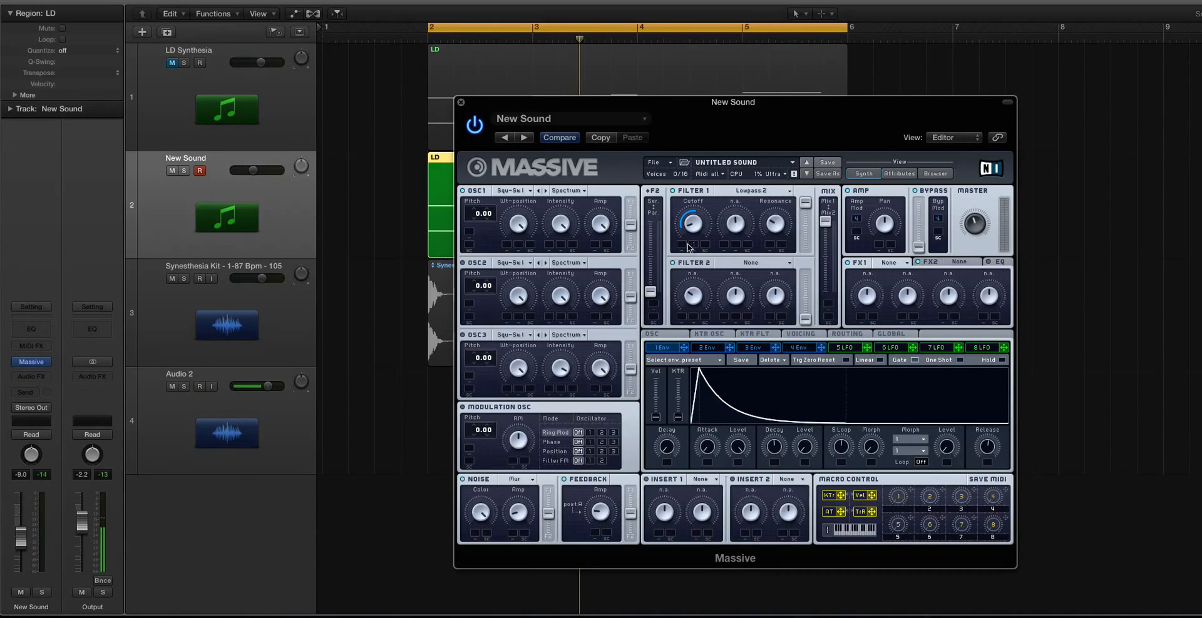
pyautogui.press('space')
# Step: Compare Envelopes 1 and 2, and give Envelope 2 a longer attack, a higher decay level, and a longer release
pyautogui.click(708, 348)
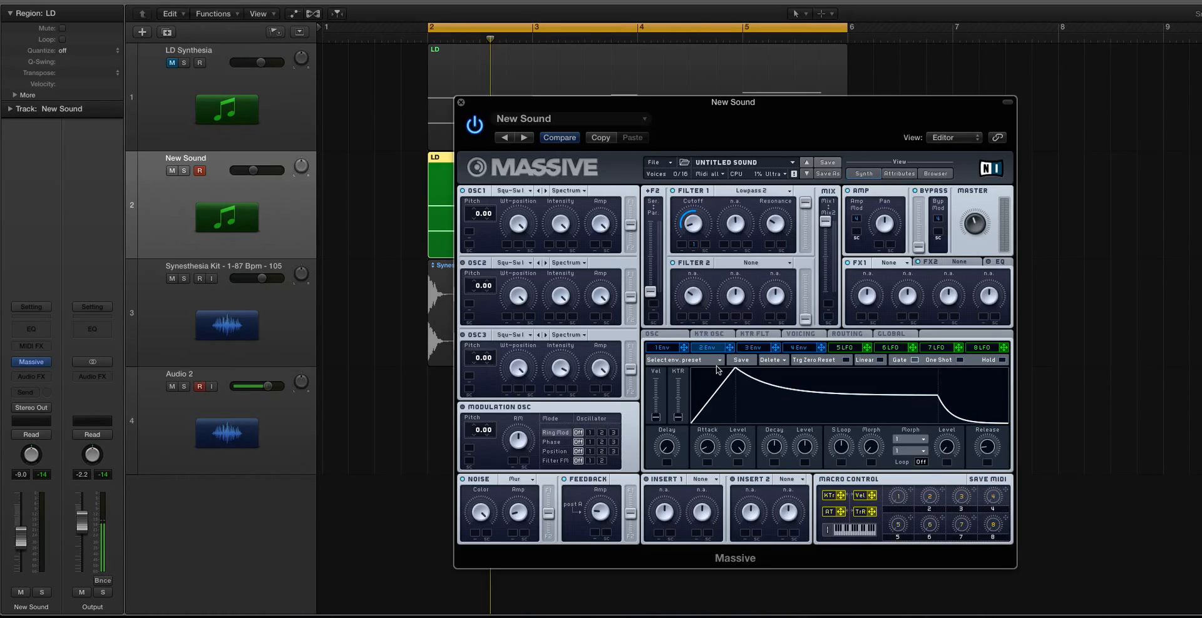
pyautogui.click(663, 349)
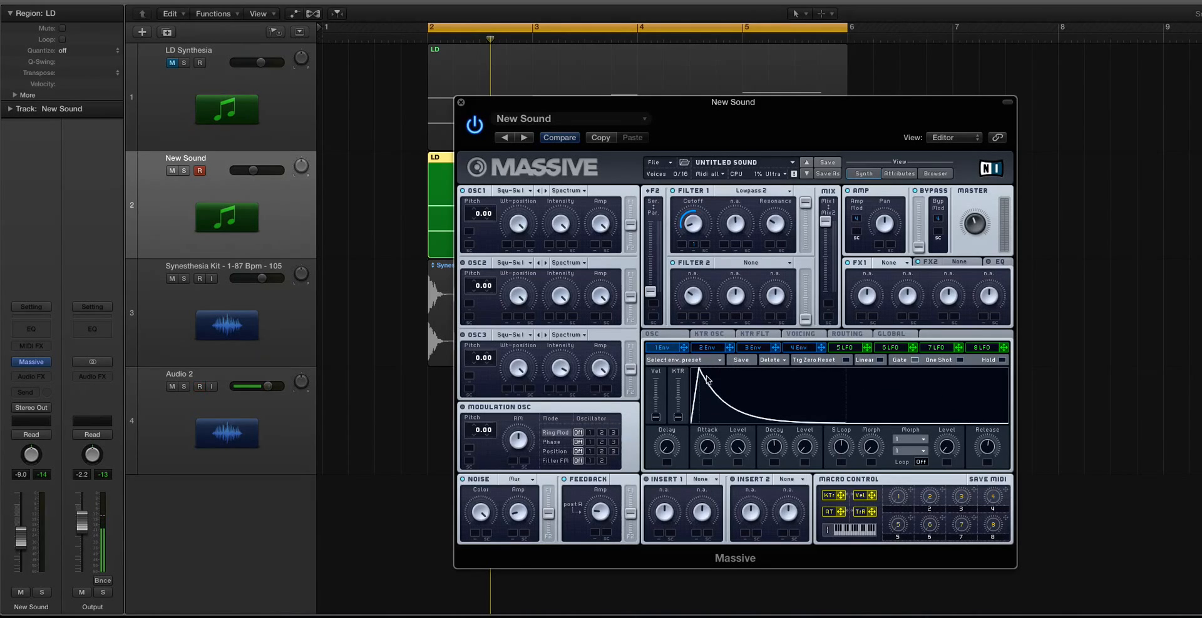
pyautogui.click(706, 348)
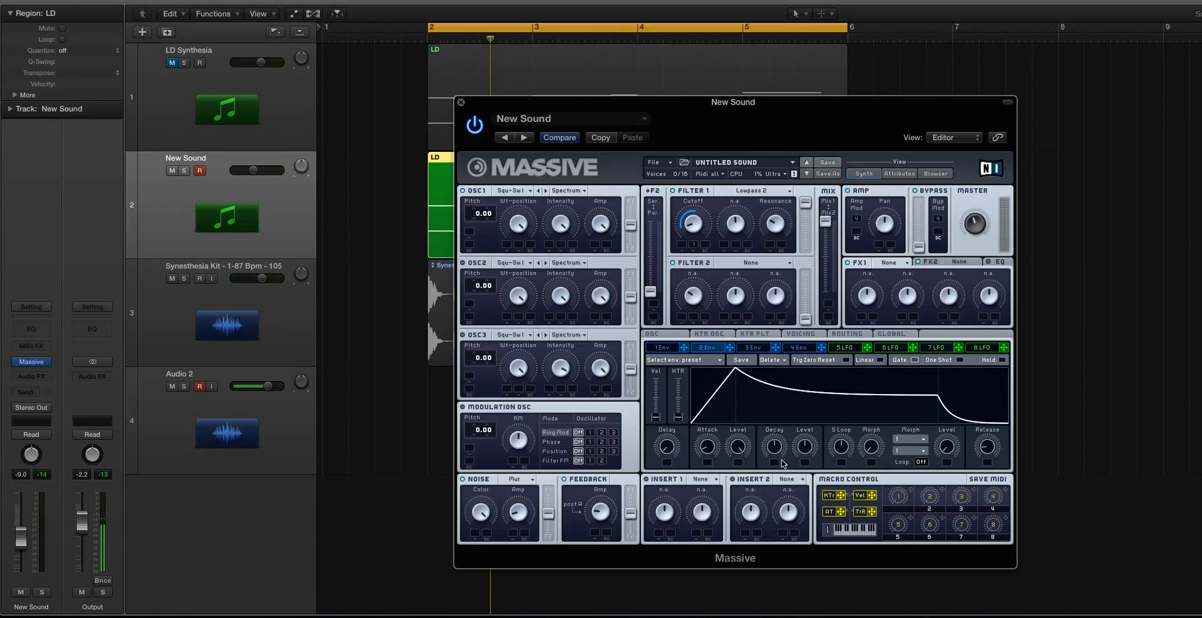
pyautogui.click(664, 348)
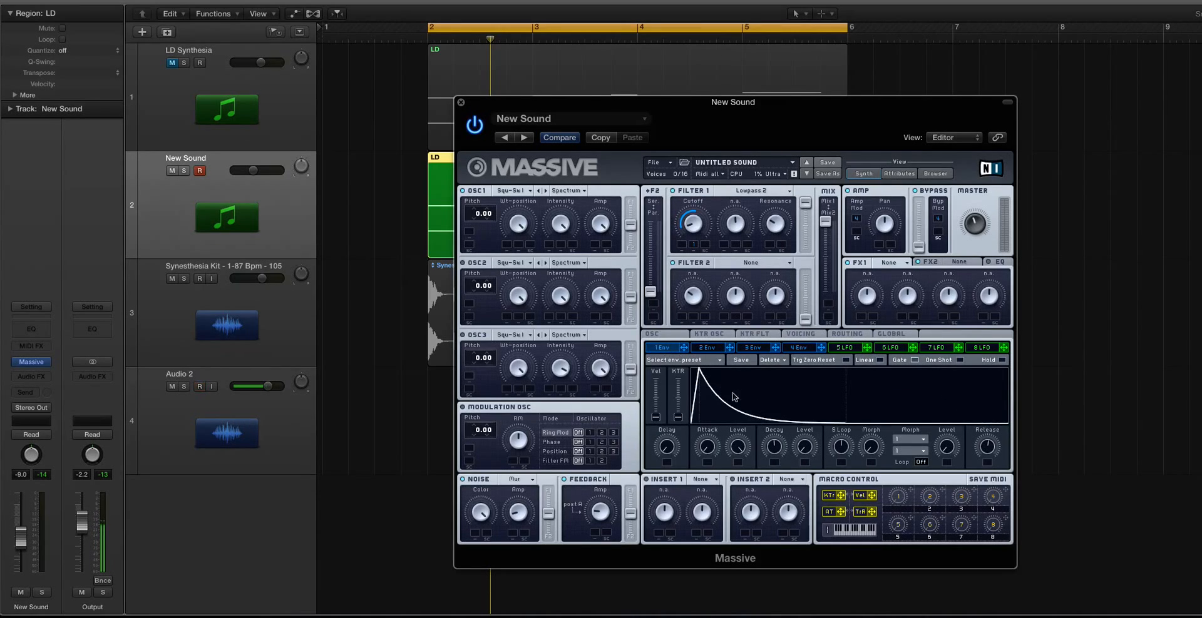
pyautogui.click(716, 349)
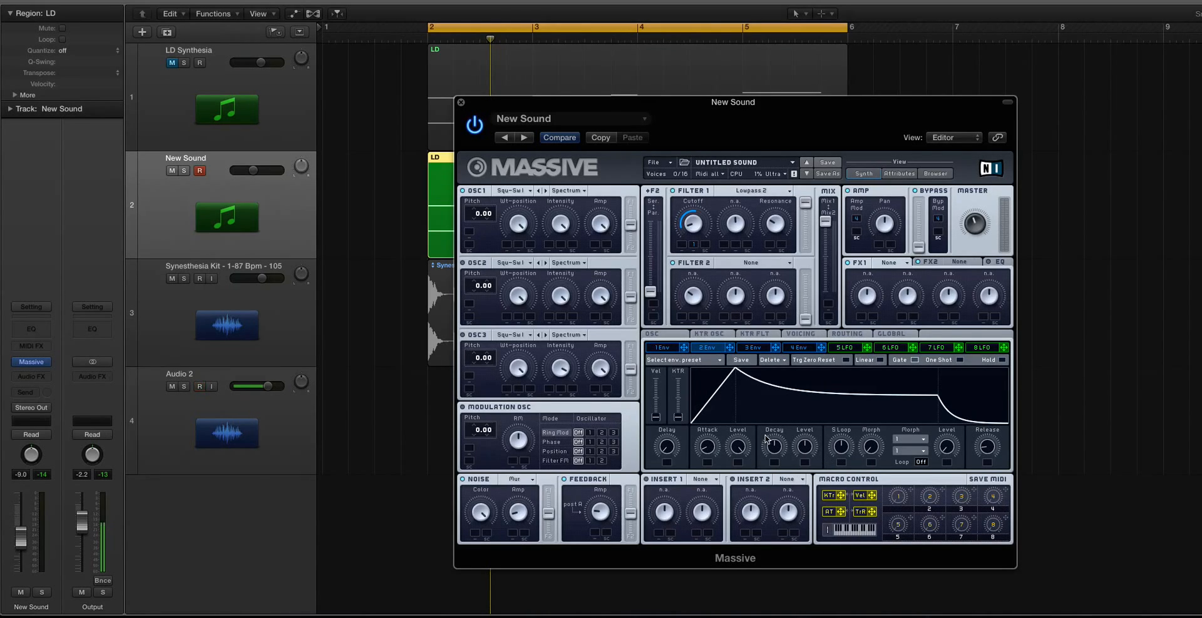
pyautogui.moveTo(707, 453); pyautogui.dragTo(712, 414)
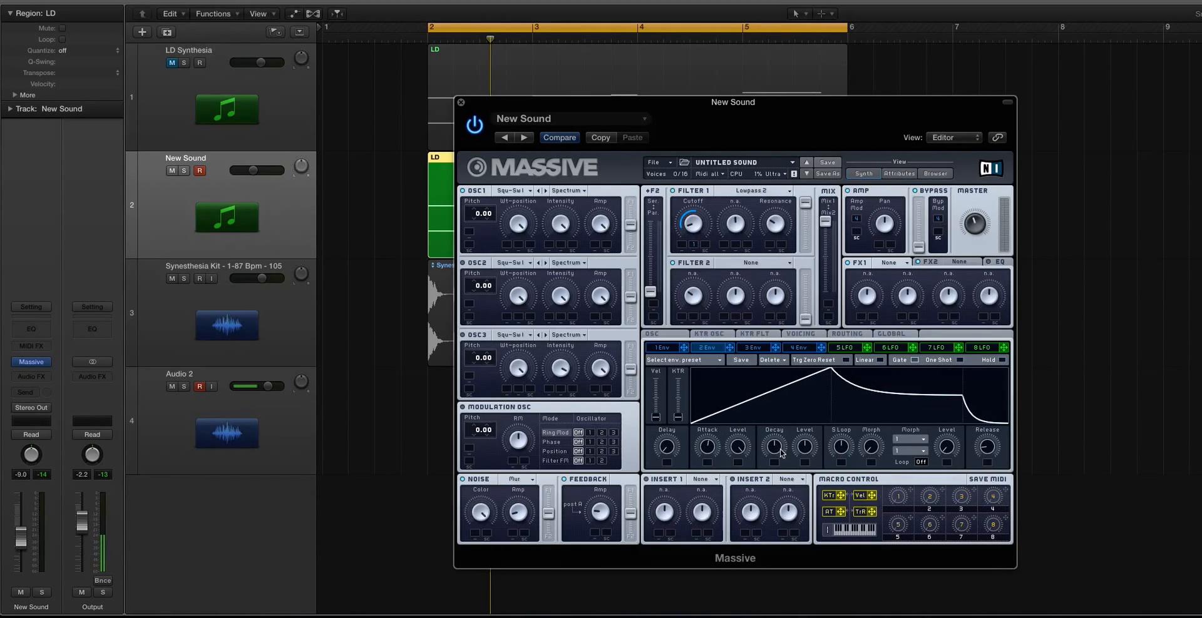
pyautogui.moveTo(782, 454); pyautogui.dragTo(806, 433)
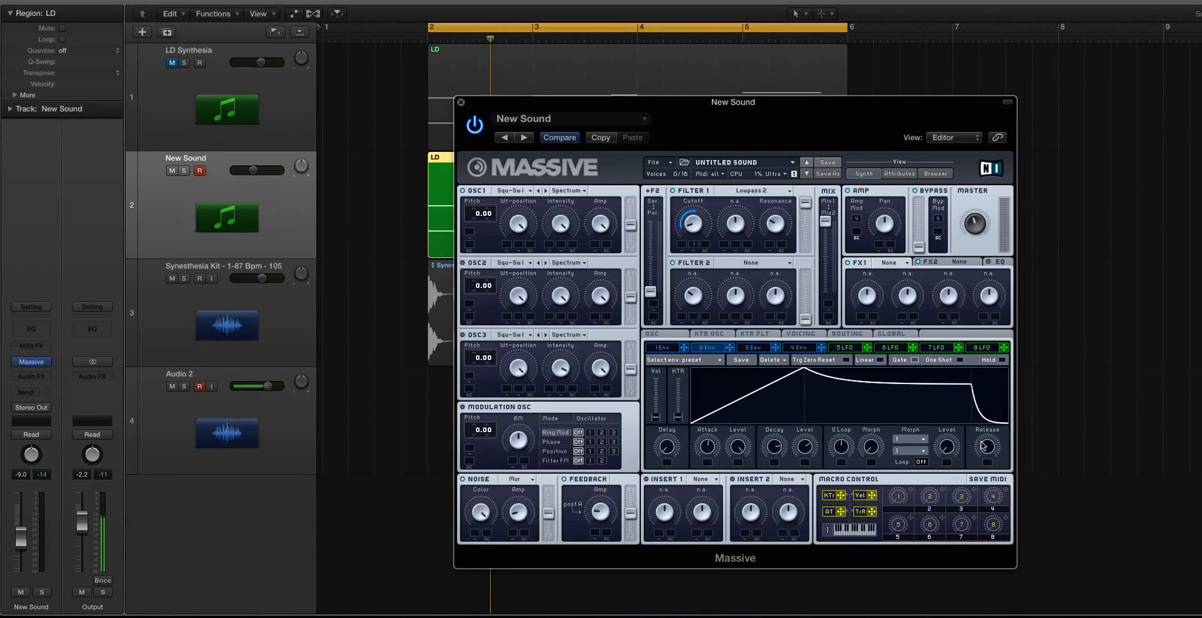
pyautogui.moveTo(987, 447); pyautogui.dragTo(987, 398)
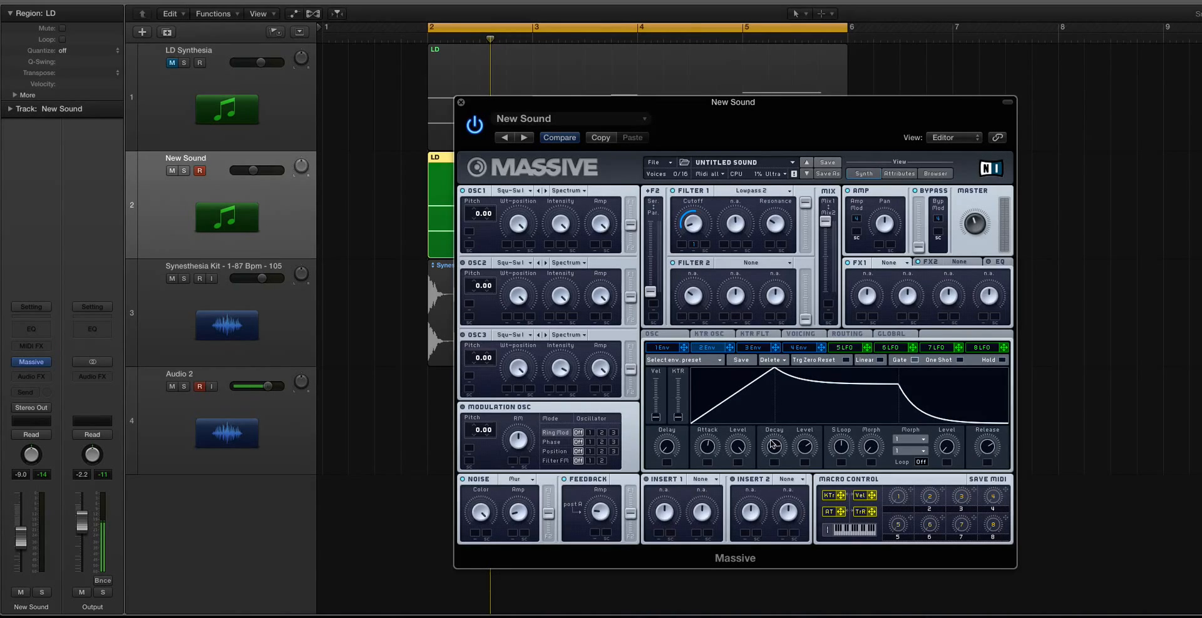
# Step: Shorten Envelope 2's decay, set its Loop to 1, and raise the loop section's level slightly above zero
pyautogui.moveTo(778, 451); pyautogui.dragTo(768, 377)
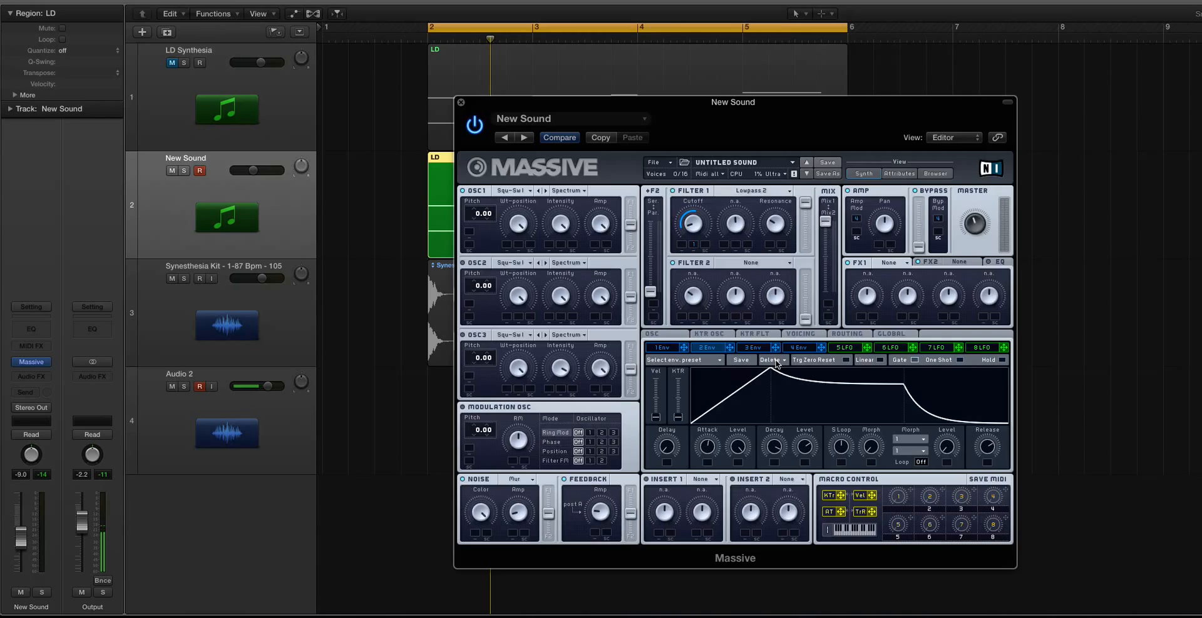
pyautogui.click(923, 464)
pyautogui.moveTo(925, 455); pyautogui.dragTo(925, 458)
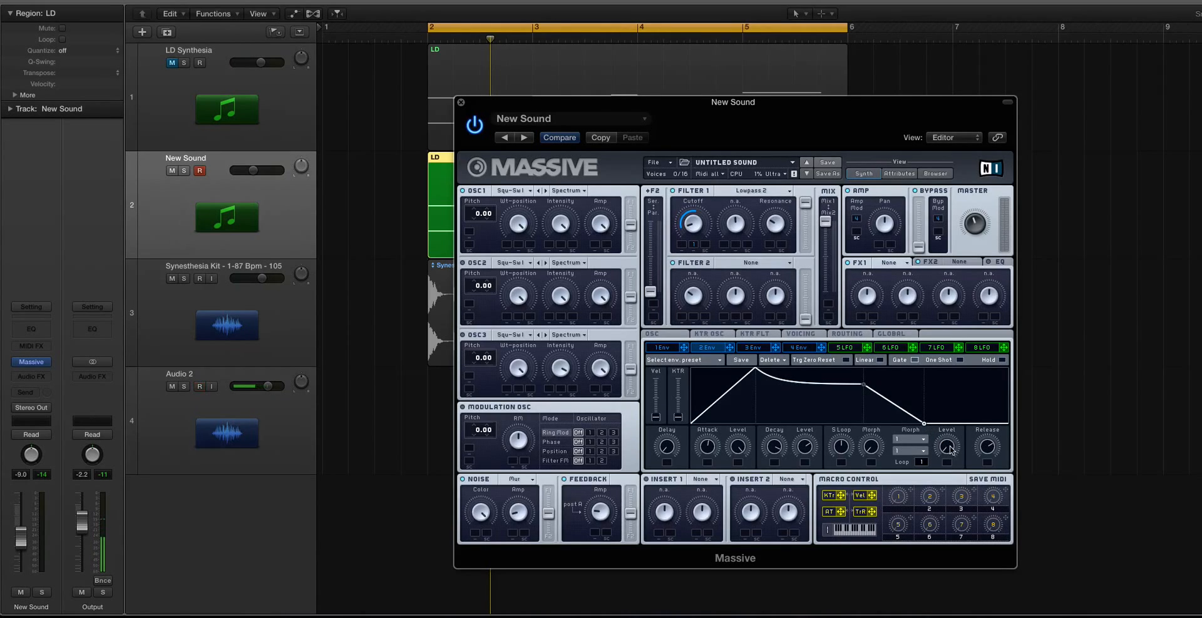
pyautogui.moveTo(953, 452); pyautogui.dragTo(950, 432)
# Step: Assign Envelope 2 to Filter 1's cutoff and resonance with positive modulation ranges, lengthening the envelope's attack slightly while auditioning
pyautogui.moveTo(729, 348); pyautogui.dragTo(678, 249)
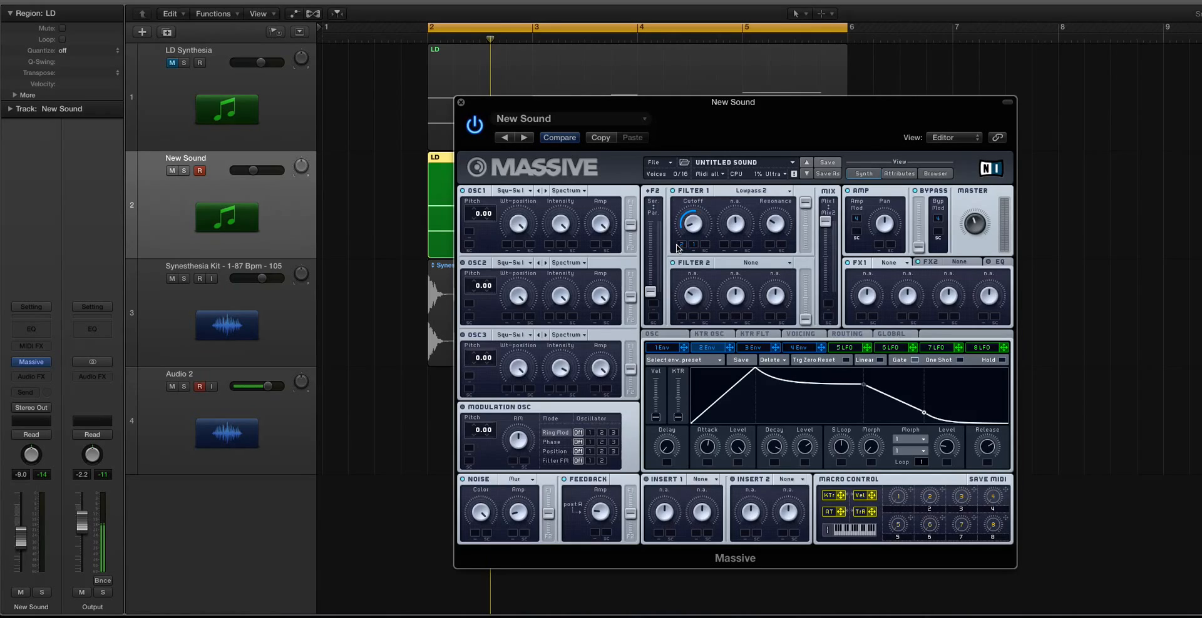
pyautogui.moveTo(681, 248); pyautogui.dragTo(682, 216)
pyautogui.press('space')
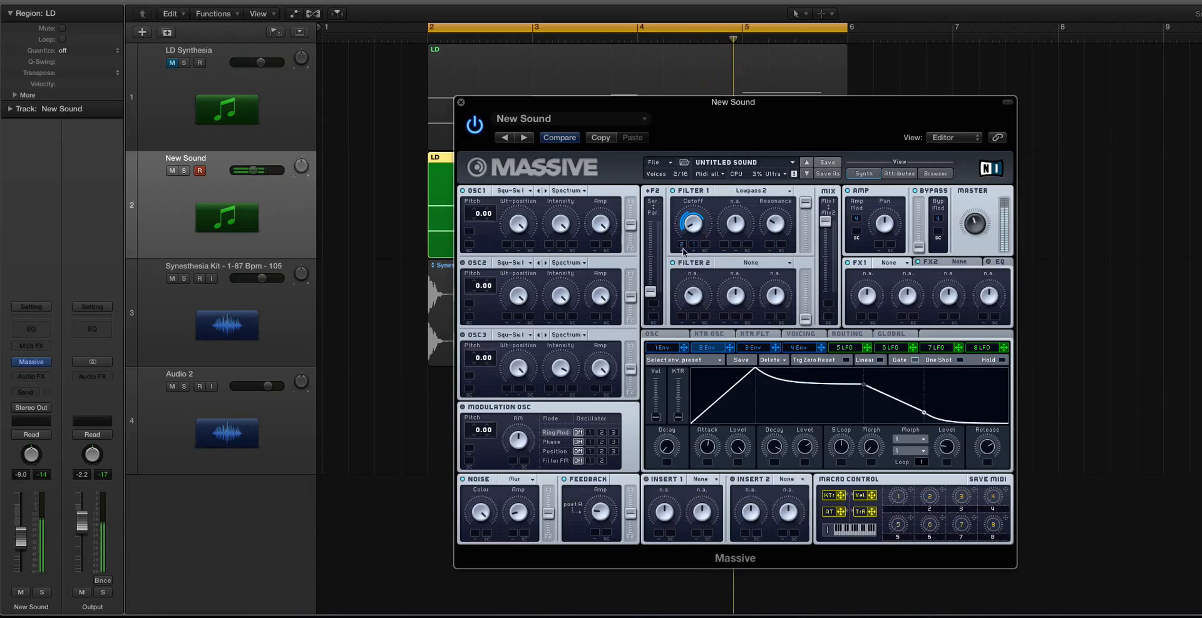
pyautogui.moveTo(708, 448); pyautogui.dragTo(711, 449)
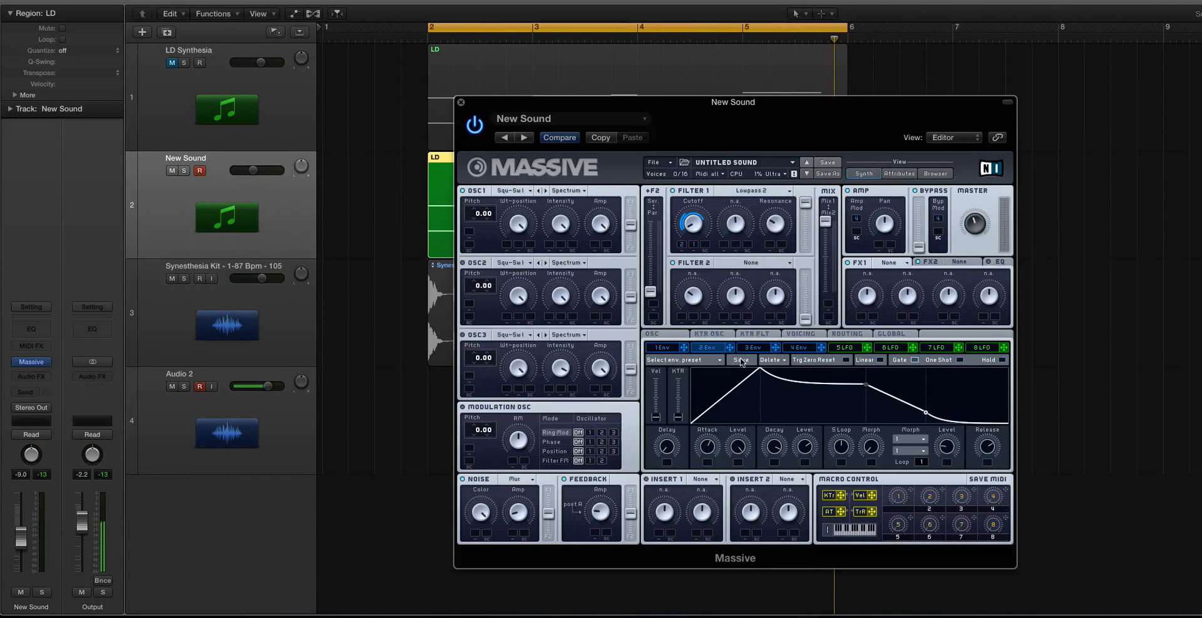
pyautogui.moveTo(729, 348); pyautogui.dragTo(769, 245)
# Step: Set FX1 to Delay Synced with both the left and right delay times at 3/16
pyautogui.click(898, 263)
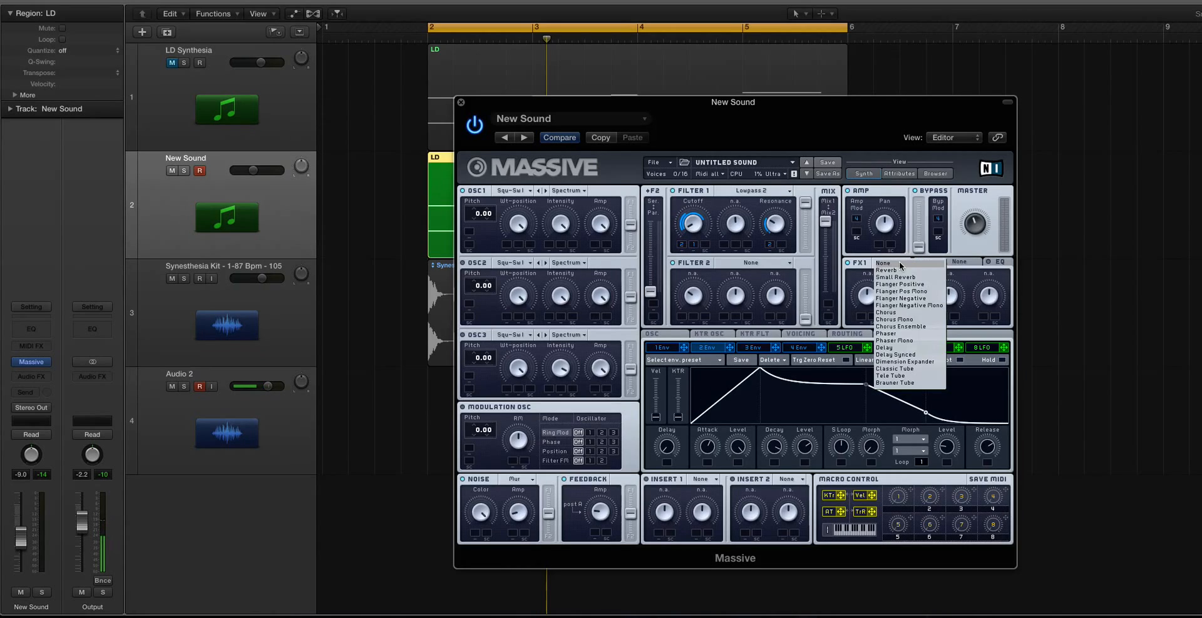
pyautogui.click(909, 355)
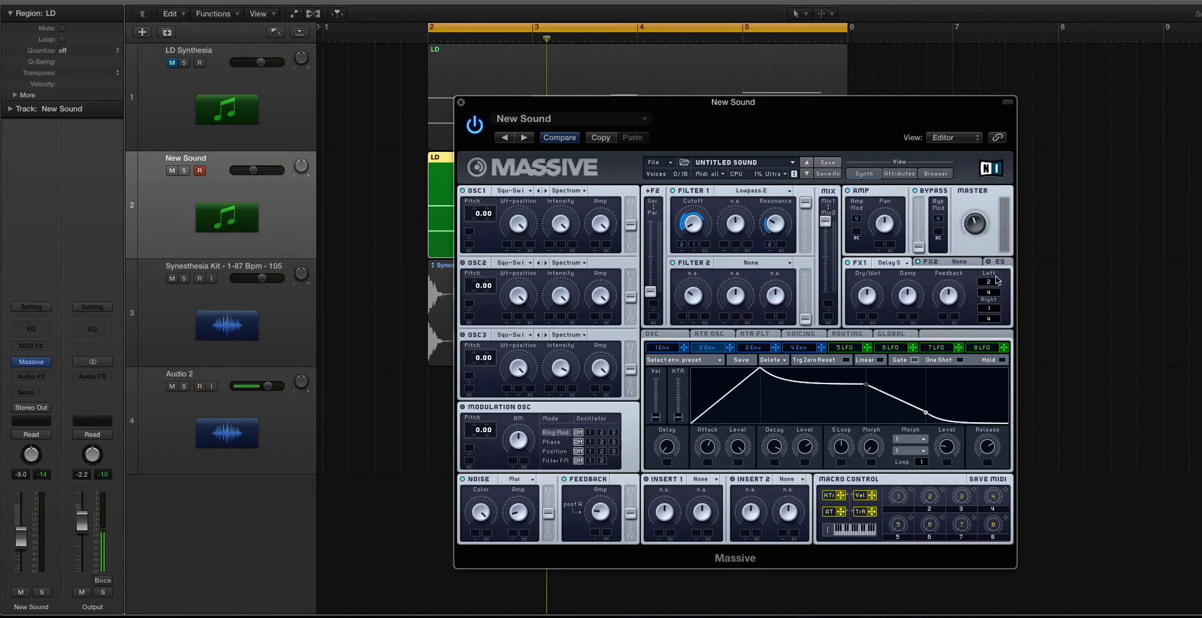
pyautogui.moveTo(995, 283); pyautogui.dragTo(996, 287)
pyautogui.moveTo(996, 320); pyautogui.dragTo(991, 312)
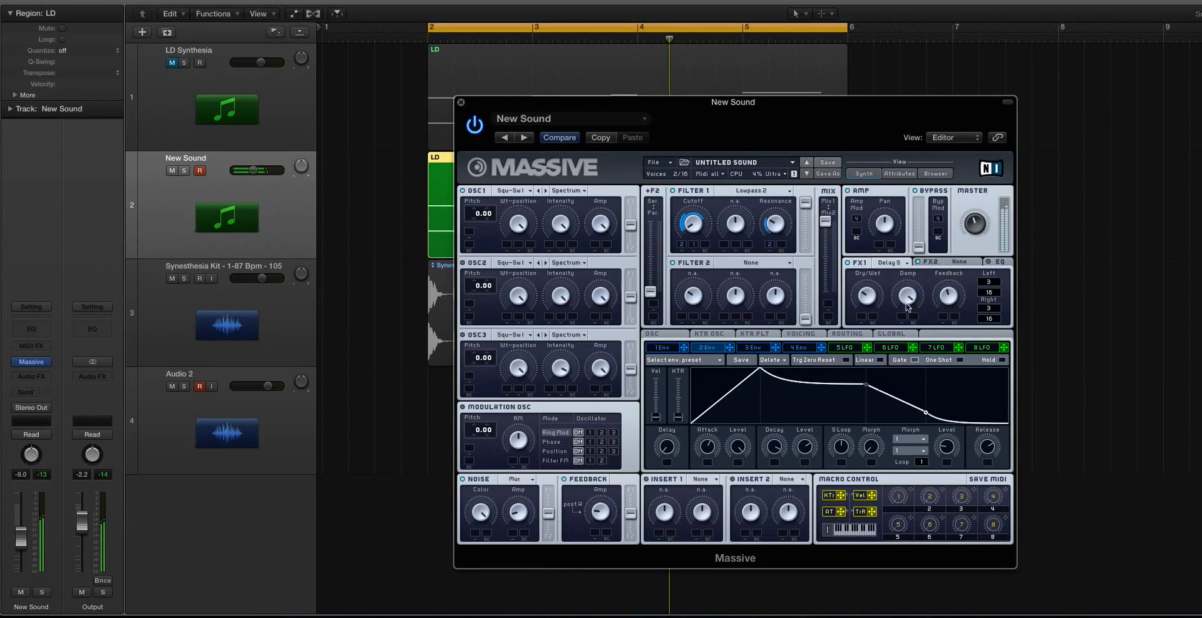
# Step: Set FX2 to Reverb, increase its Density, and audition the sound with both effects
pyautogui.click(963, 262)
pyautogui.click(967, 270)
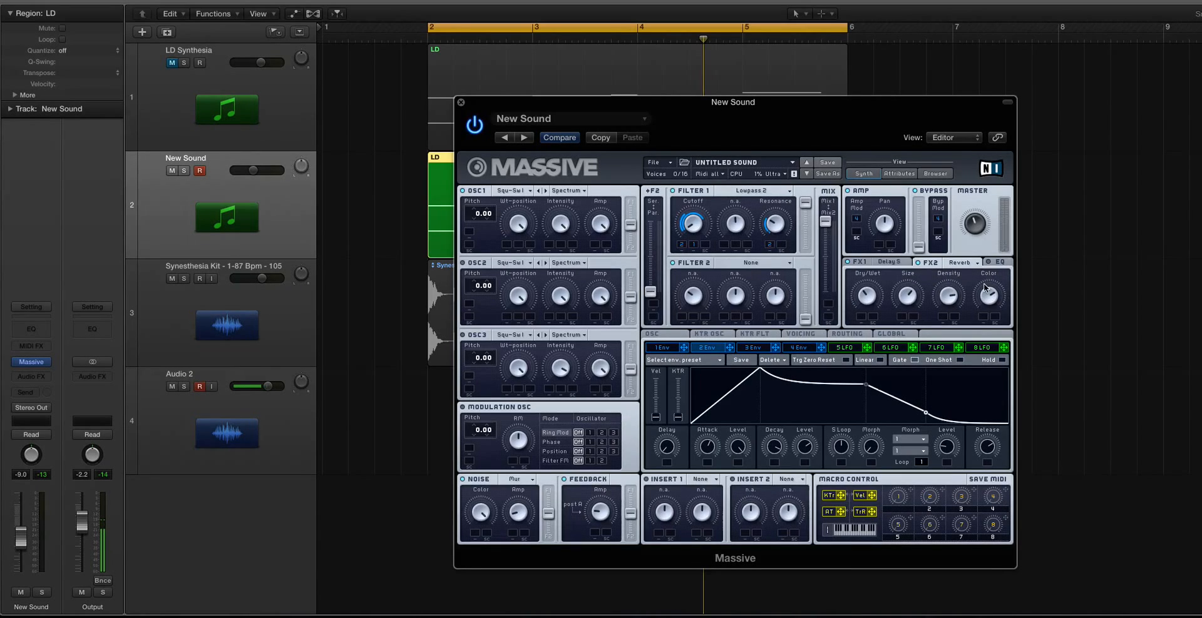
pyautogui.press('space')
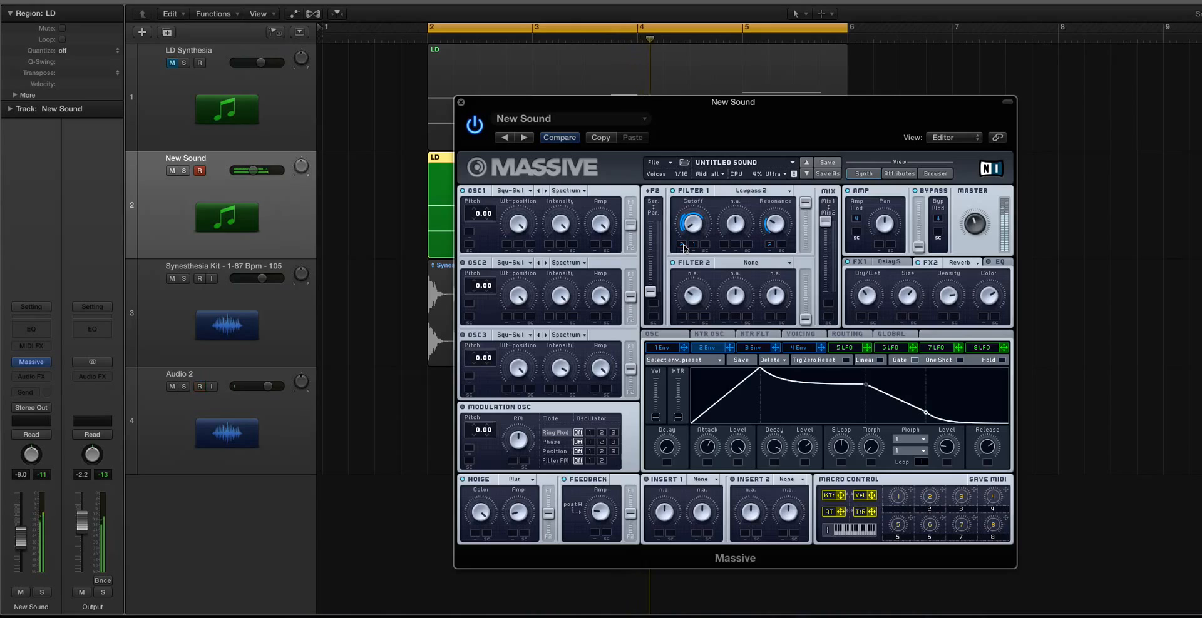
pyautogui.press('space')
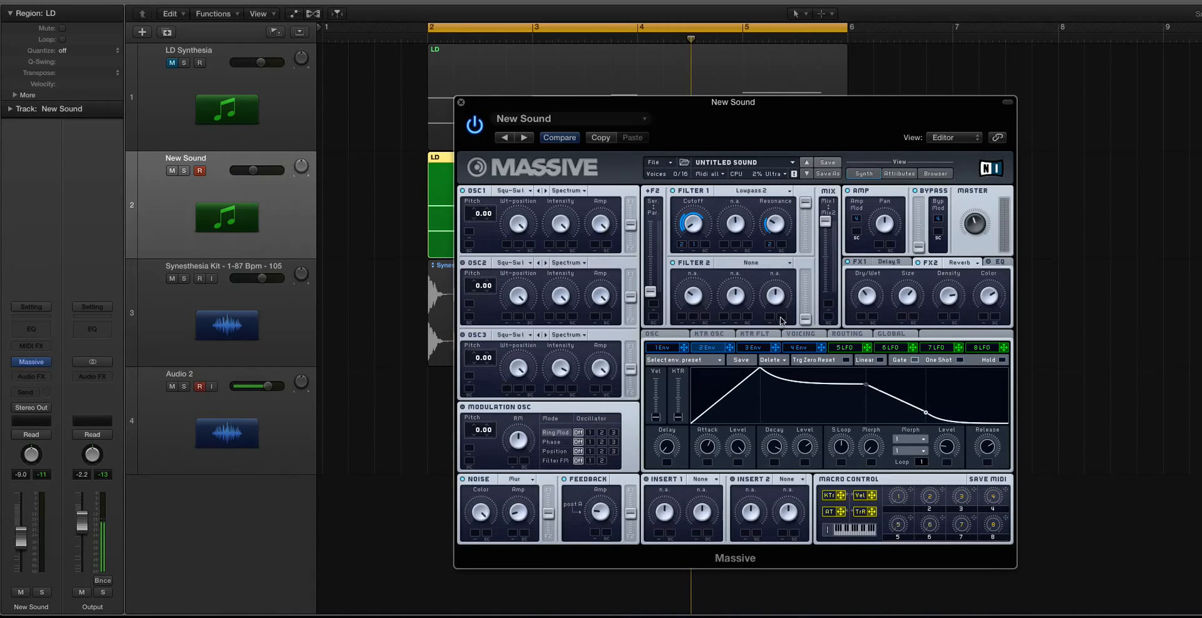
# Step: Shape Envelope 3 with a longer attack and a short decay falling to zero level
pyautogui.click(753, 349)
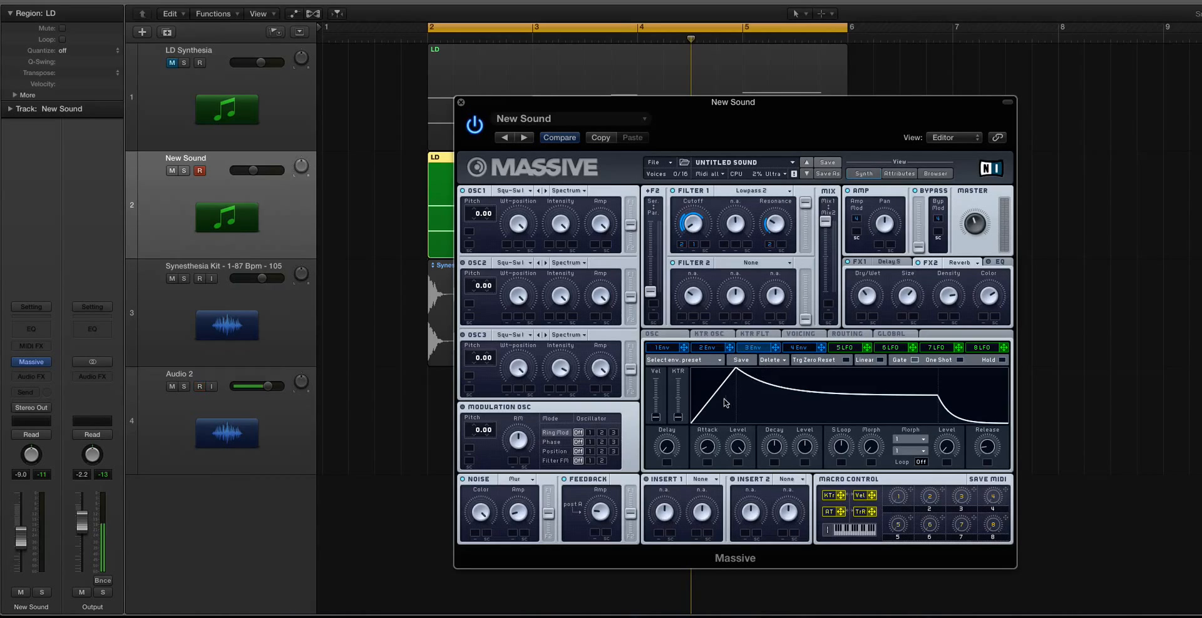
pyautogui.moveTo(708, 446); pyautogui.dragTo(709, 451)
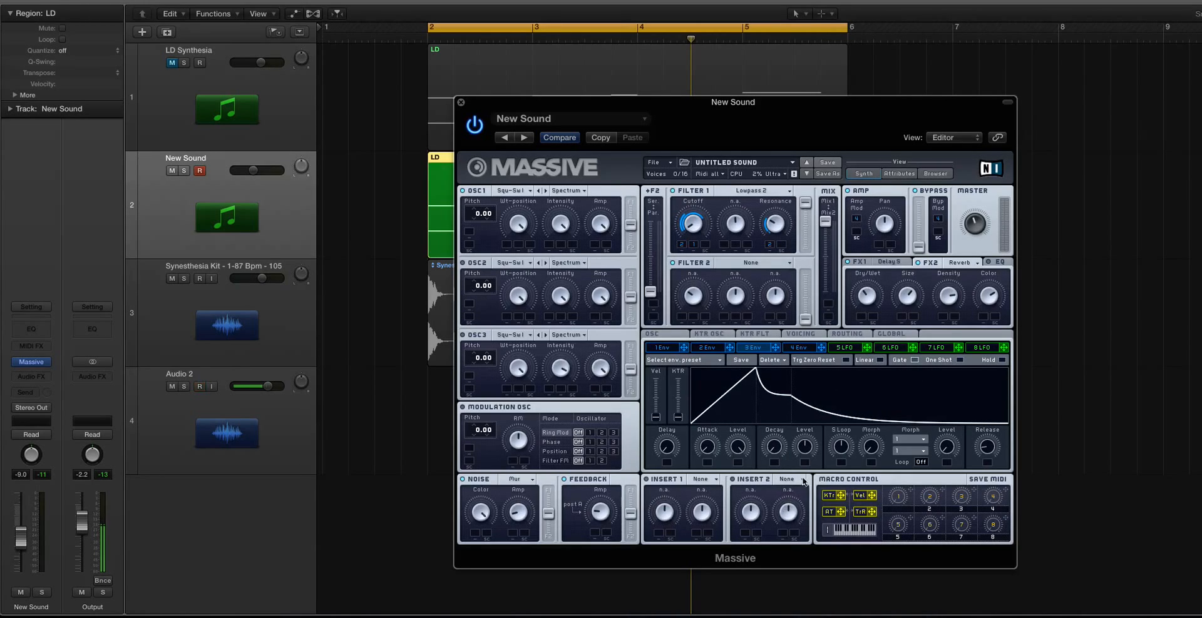
pyautogui.moveTo(778, 448); pyautogui.dragTo(817, 511)
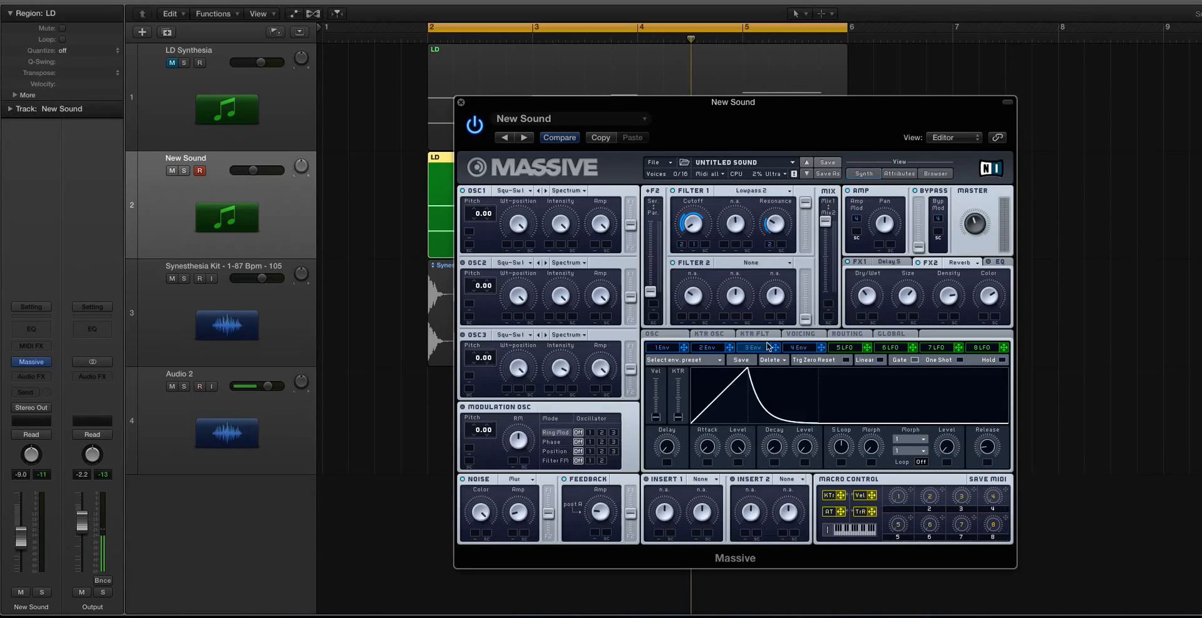
# Step: Assign Envelope 3 to OSC1's pitch with a modulation amount of -7.00 and audition the result
pyautogui.moveTo(777, 349); pyautogui.dragTo(483, 238)
pyautogui.moveTo(486, 255); pyautogui.dragTo(491, 343)
pyautogui.press('space')
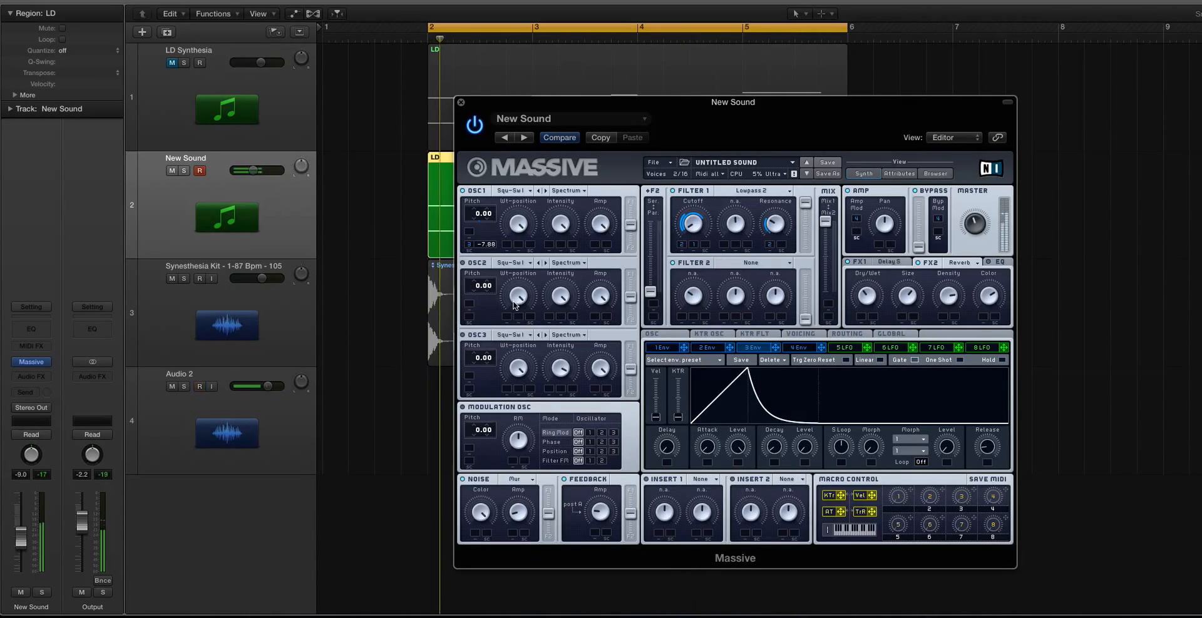
pyautogui.press('space')
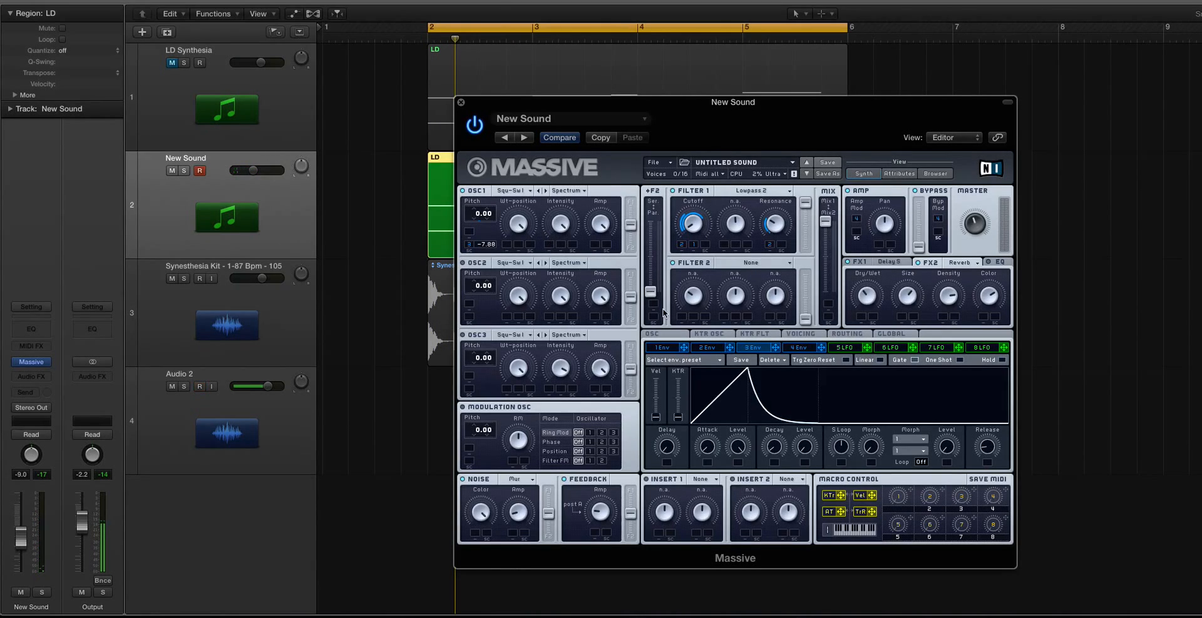
# Step: Compare Envelopes 1 and 2, and assign Envelope 2 to LFO 5's Rate and Amp with a positive range on Amp
pyautogui.click(843, 348)
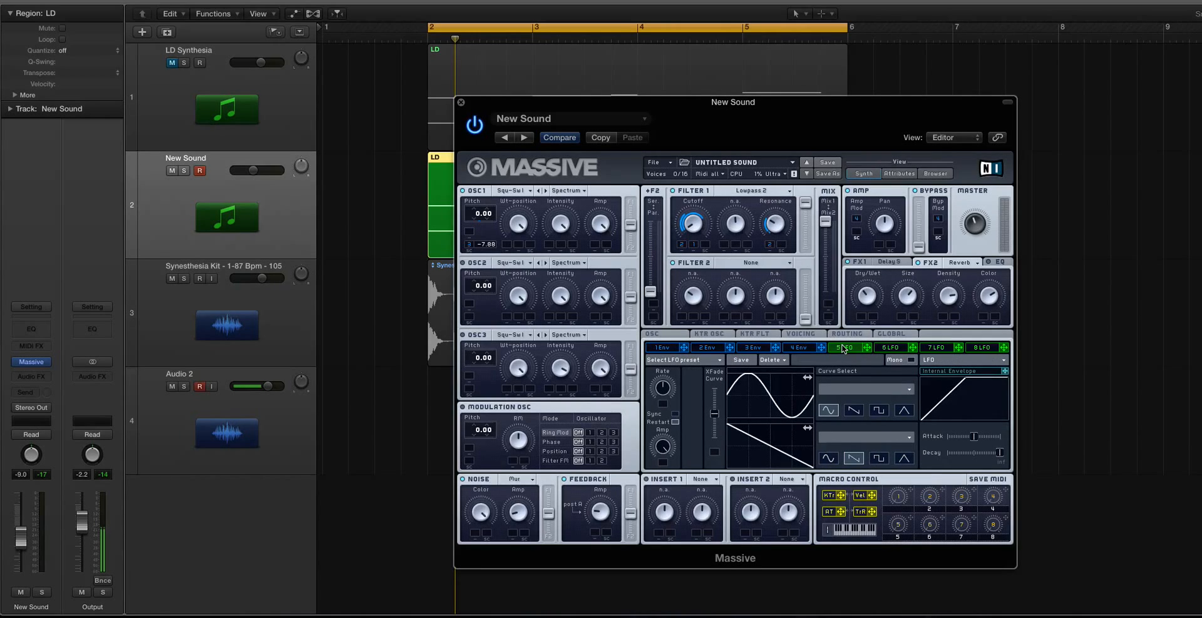
pyautogui.click(716, 348)
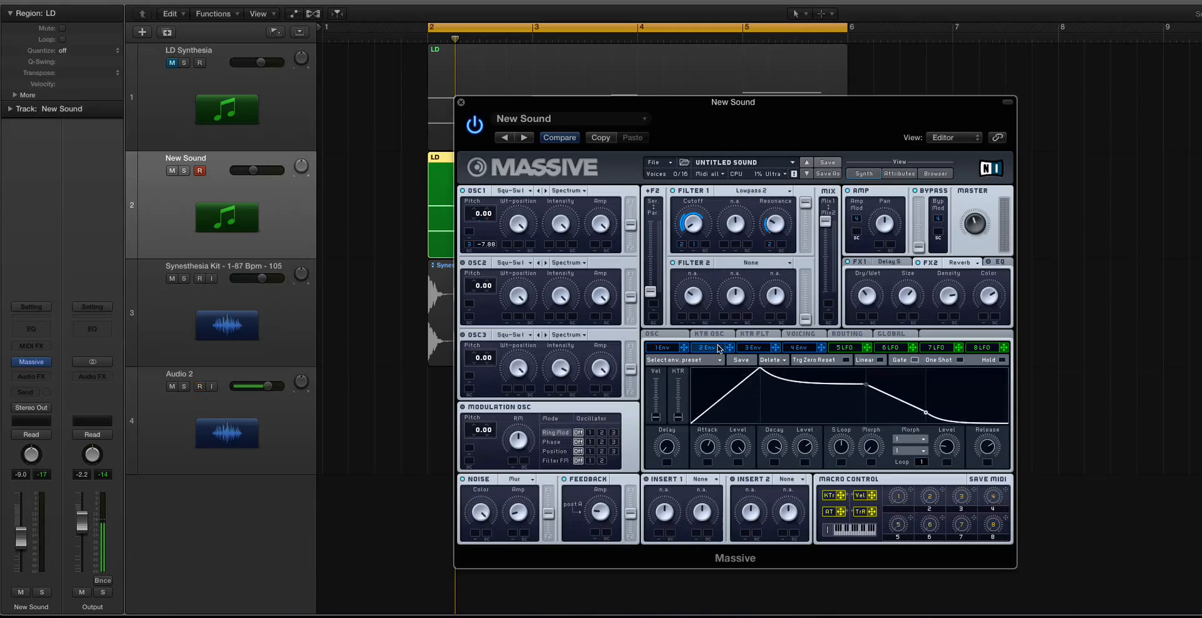
pyautogui.click(677, 348)
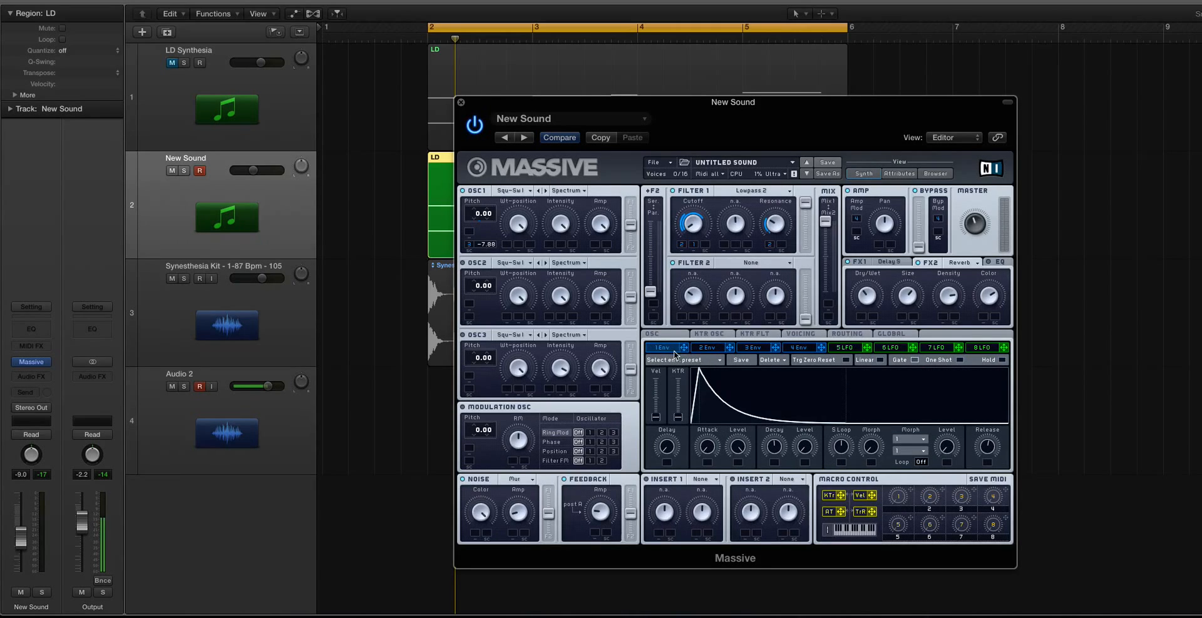
pyautogui.click(711, 352)
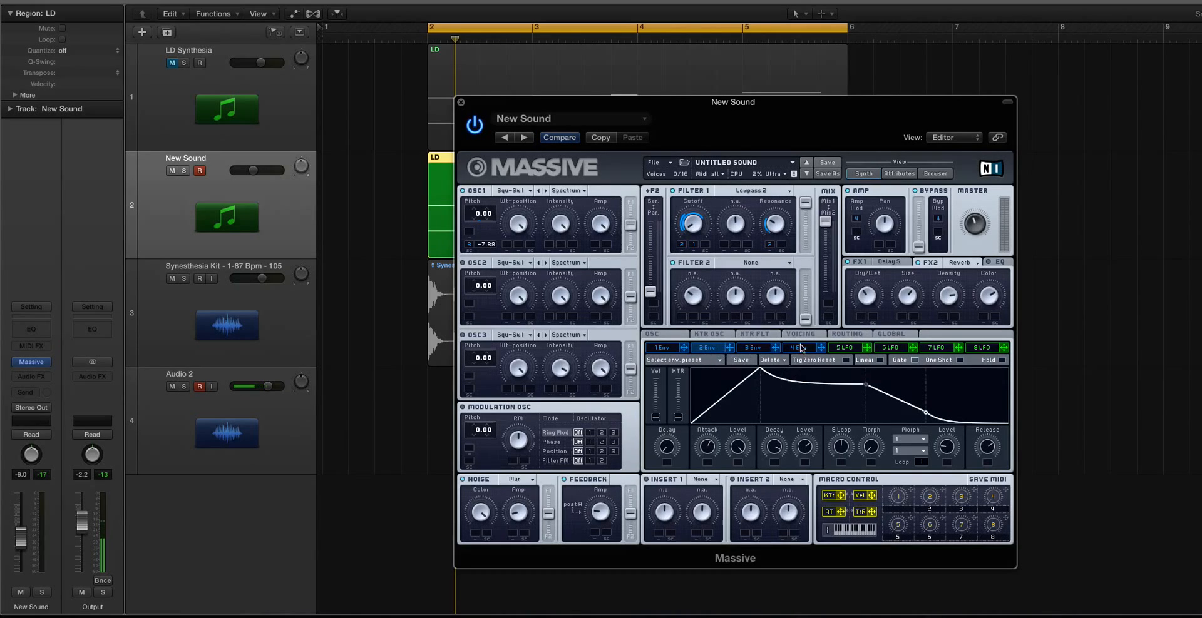
pyautogui.click(848, 350)
pyautogui.moveTo(712, 370); pyautogui.dragTo(663, 404)
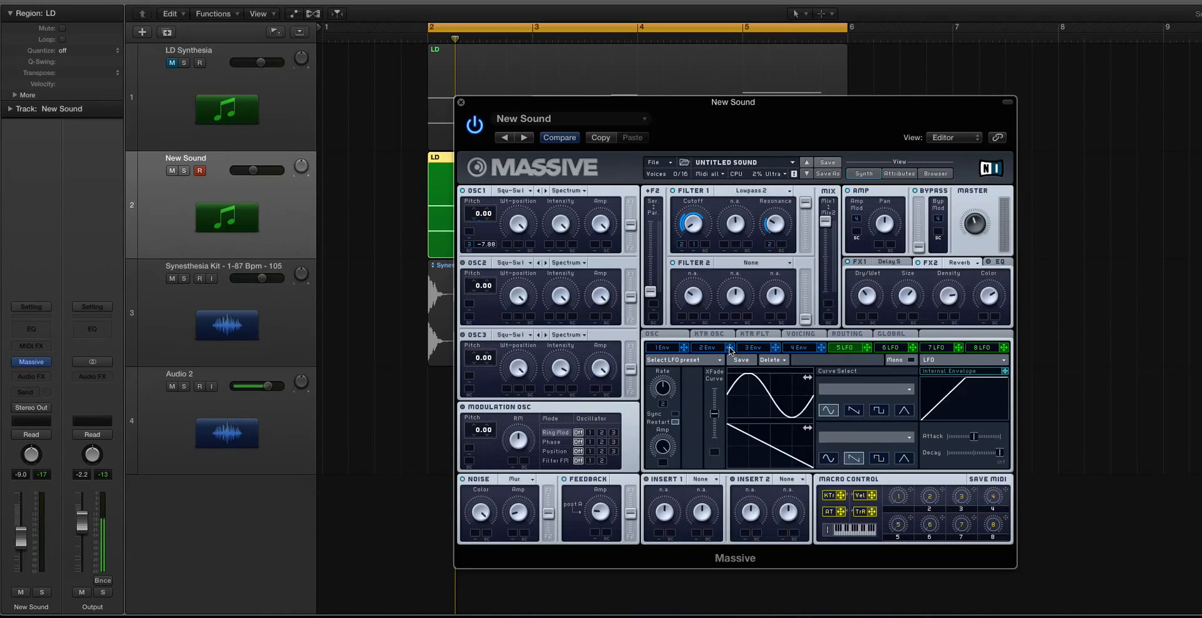
pyautogui.moveTo(729, 351); pyautogui.dragTo(662, 462)
pyautogui.moveTo(662, 463); pyautogui.dragTo(664, 431)
# Step: Raise LFO 5's crossfade curve and assign the LFO to OSC1's pitch with an amount of 0.25, auditioning the vibrato
pyautogui.moveTo(716, 416); pyautogui.dragTo(714, 389)
pyautogui.moveTo(867, 348); pyautogui.dragTo(495, 212)
pyautogui.press('space')
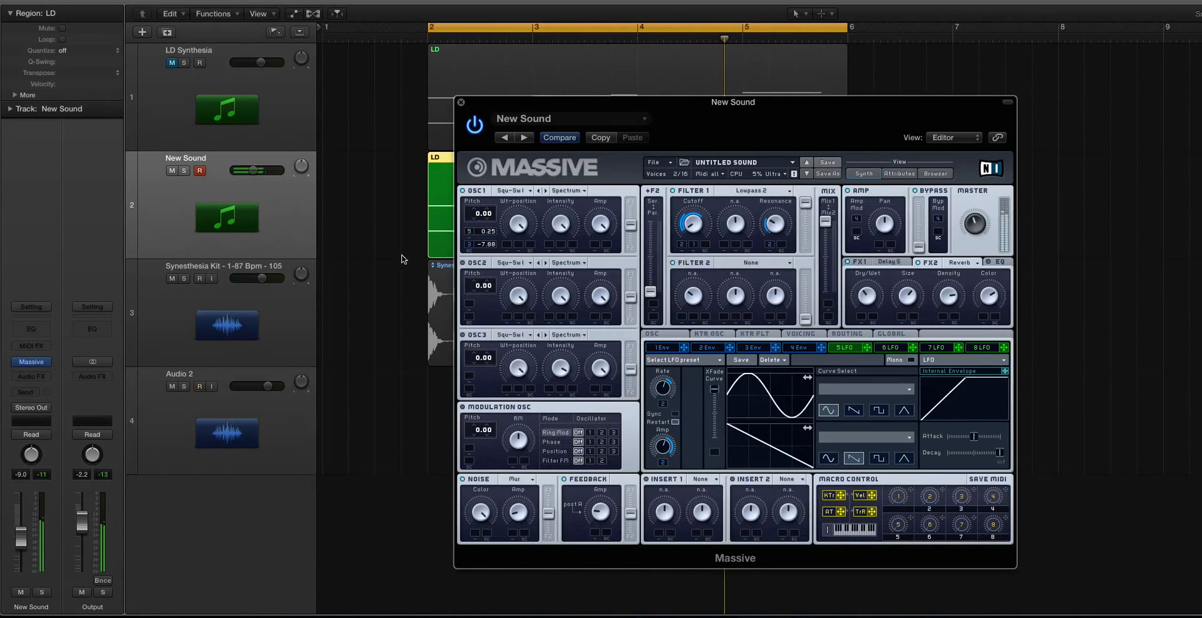
pyautogui.press('space')
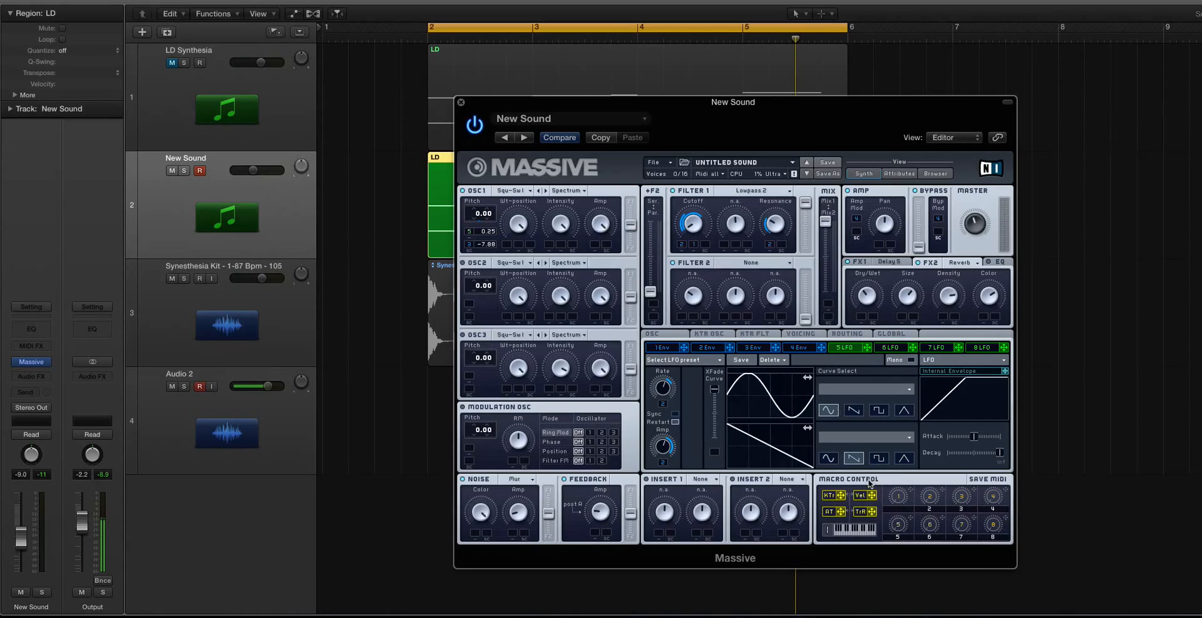
# Step: Raise the velocity sensitivity of Envelope 2
pyautogui.click(761, 350)
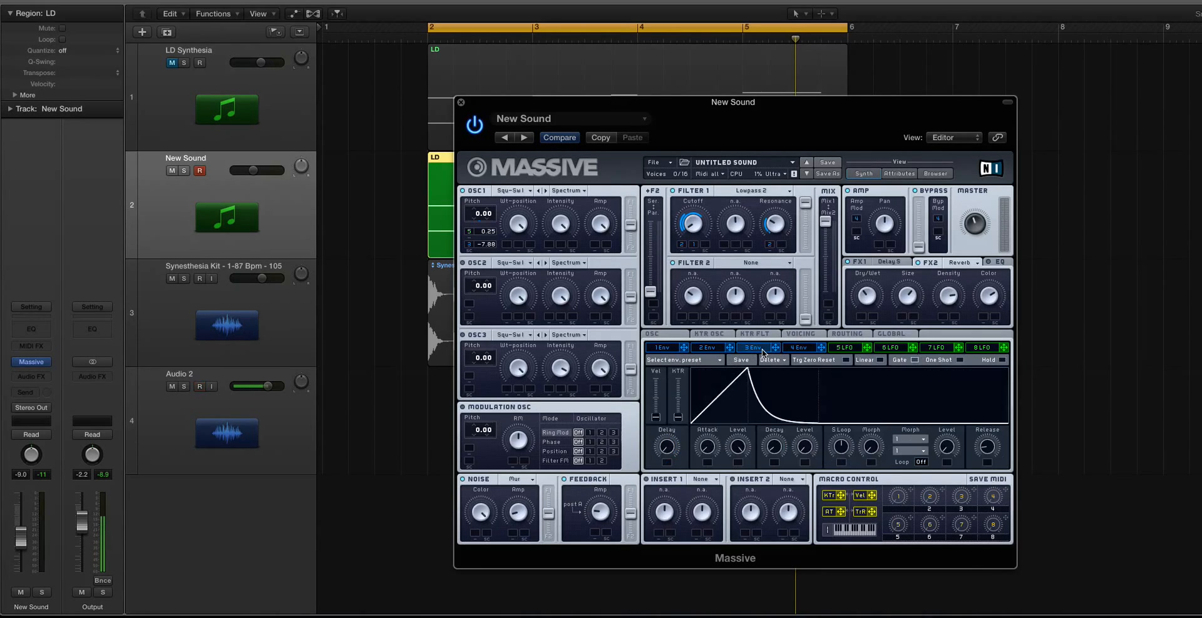
pyautogui.click(708, 349)
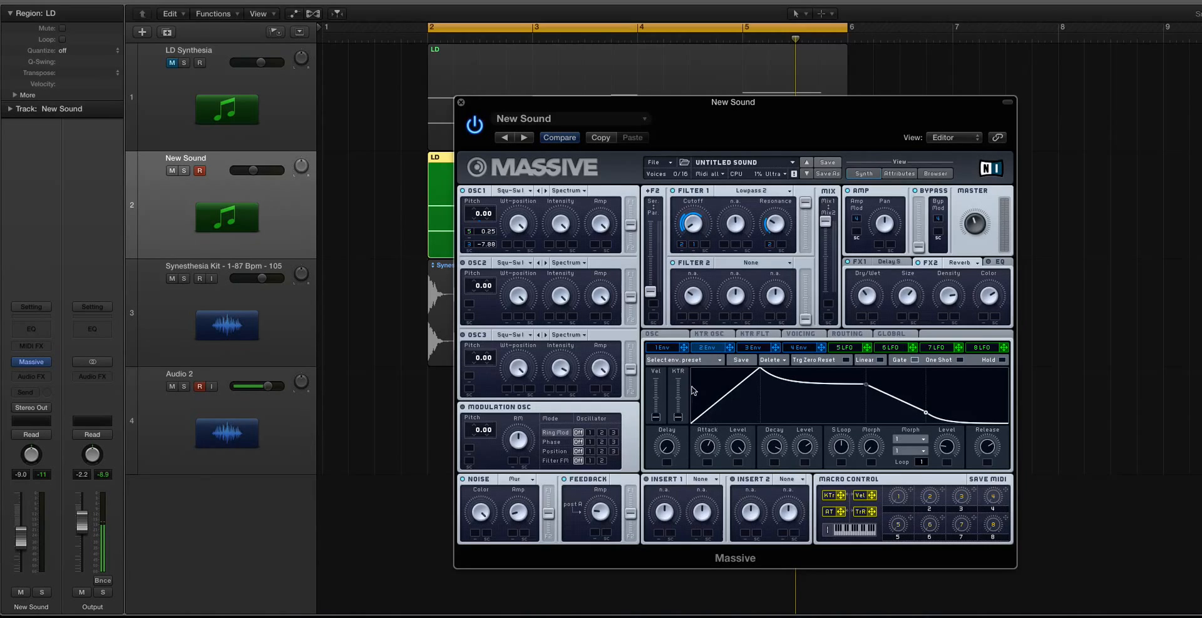
pyautogui.moveTo(655, 418); pyautogui.dragTo(656, 405)
# Step: Close the Massive window and check the note velocities of the LD region in the Piano Roll
pyautogui.click(462, 103)
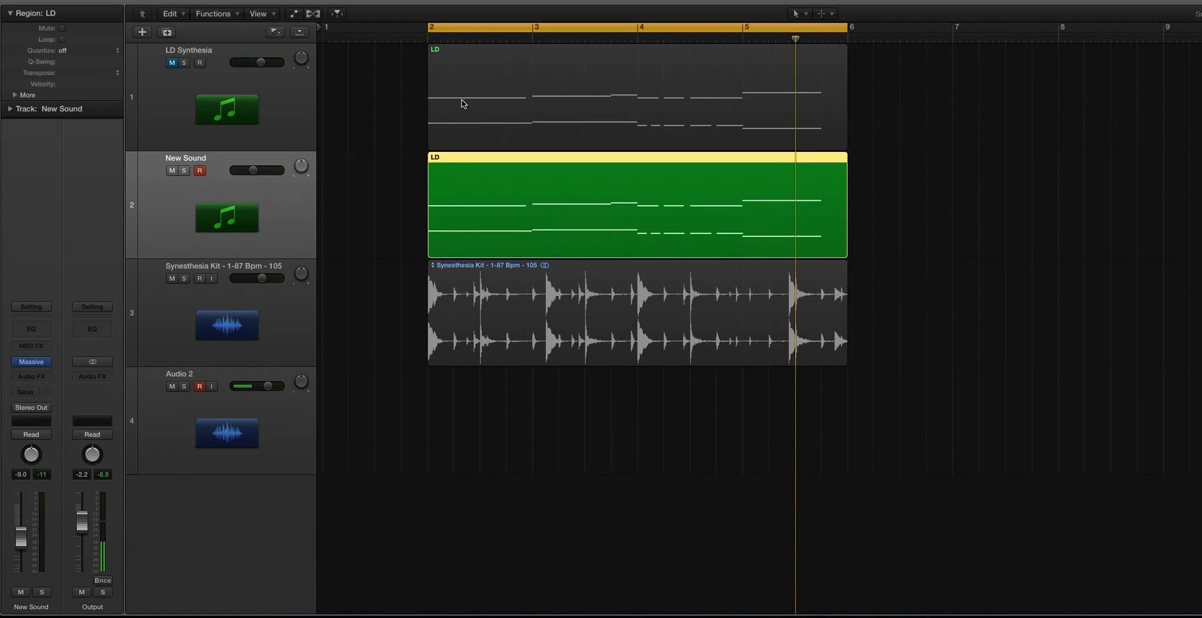
pyautogui.press('p')
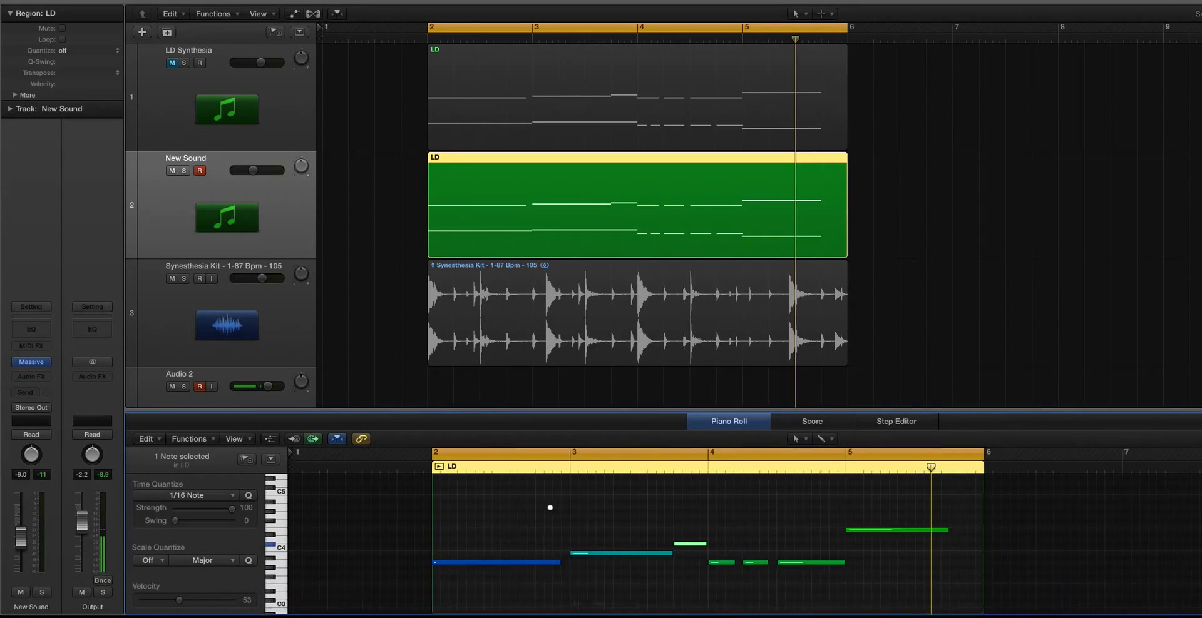
pyautogui.scroll(5, 552, 512)
pyautogui.scroll(-3, 553, 513)
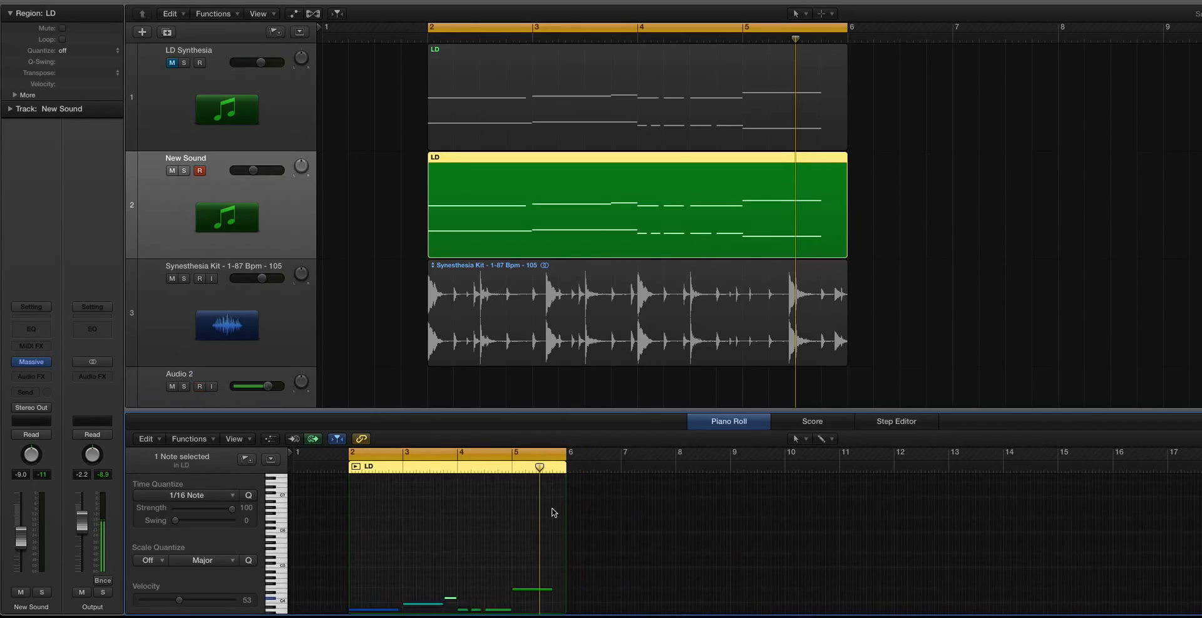
pyautogui.scroll(-6, 553, 513)
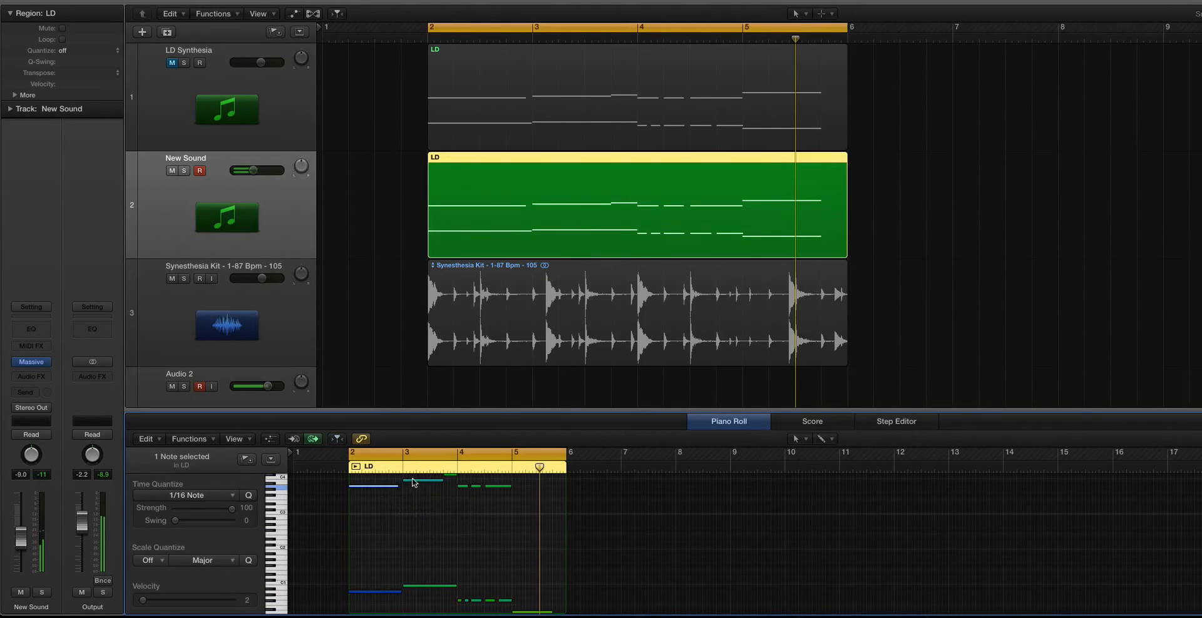
pyautogui.click(498, 487)
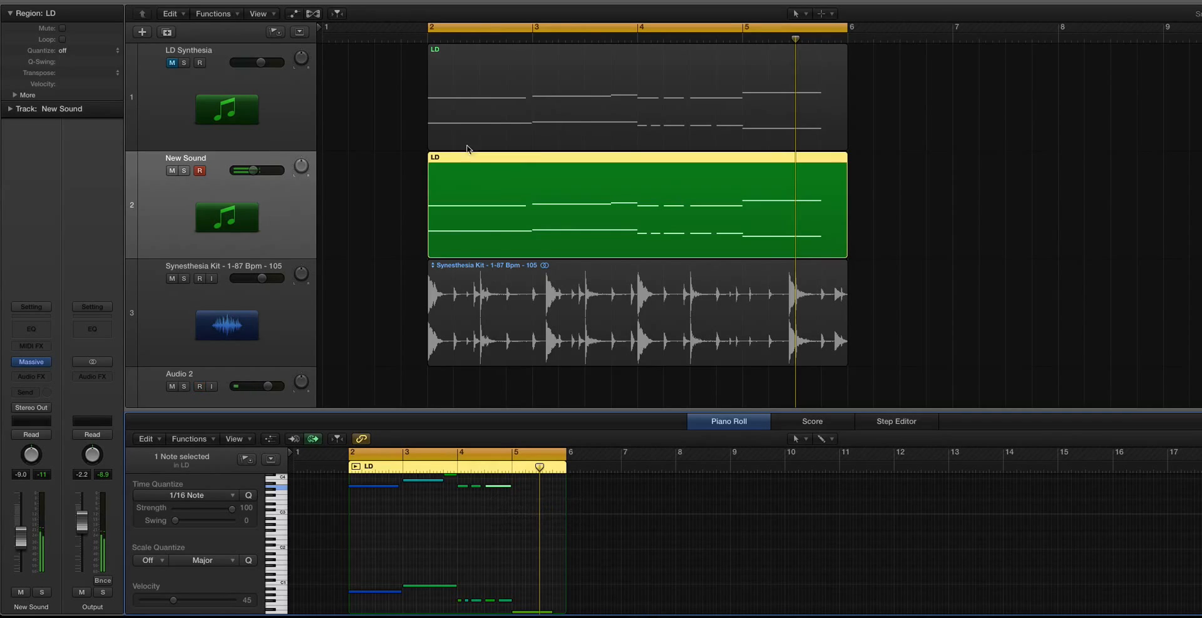
# Step: Bring the drum loop back into playback and raise the New Sound track's volume to -4.7 dB with Massive reopened
pyautogui.hotkey('ctrl', 's')
pyautogui.moveTo(33, 363)
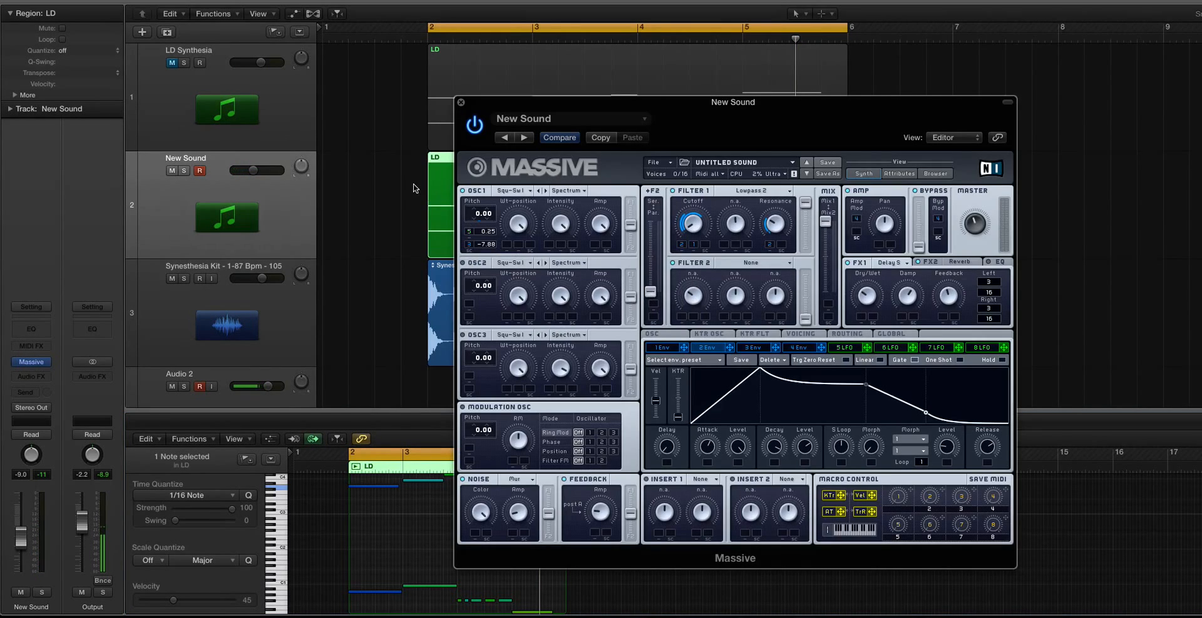
pyautogui.moveTo(254, 171); pyautogui.dragTo(259, 170)
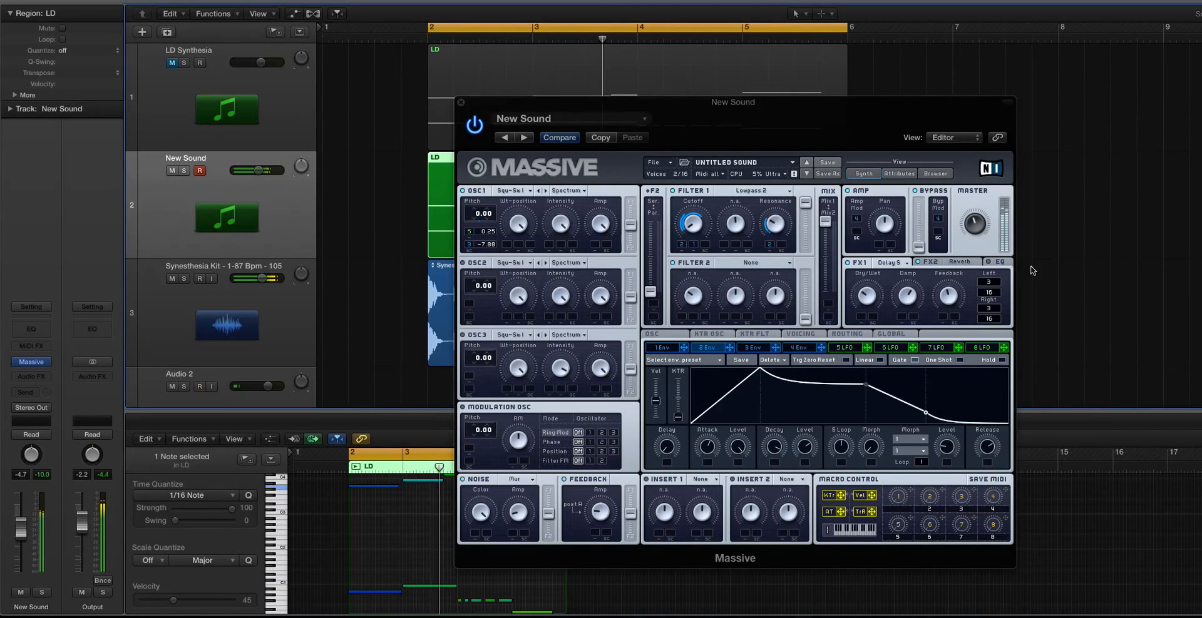
# Step: Enable Massive's EQ, raise its Frequency, and modulate Boost with Envelope 2 while playing the lead with the drums
pyautogui.click(1000, 263)
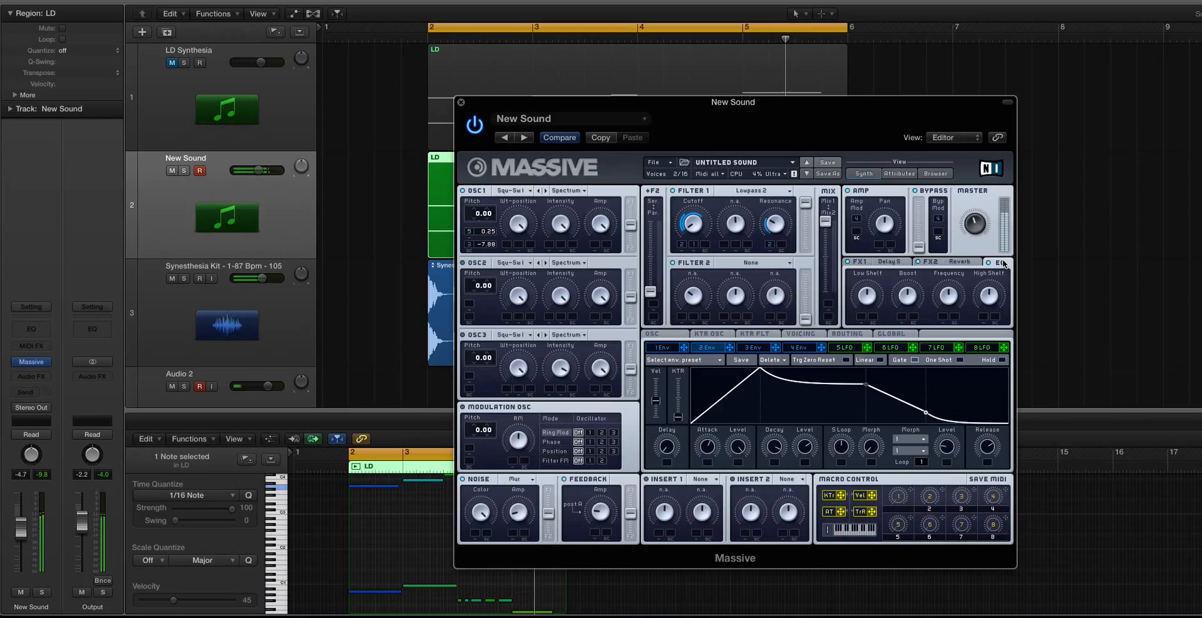
pyautogui.press('space')
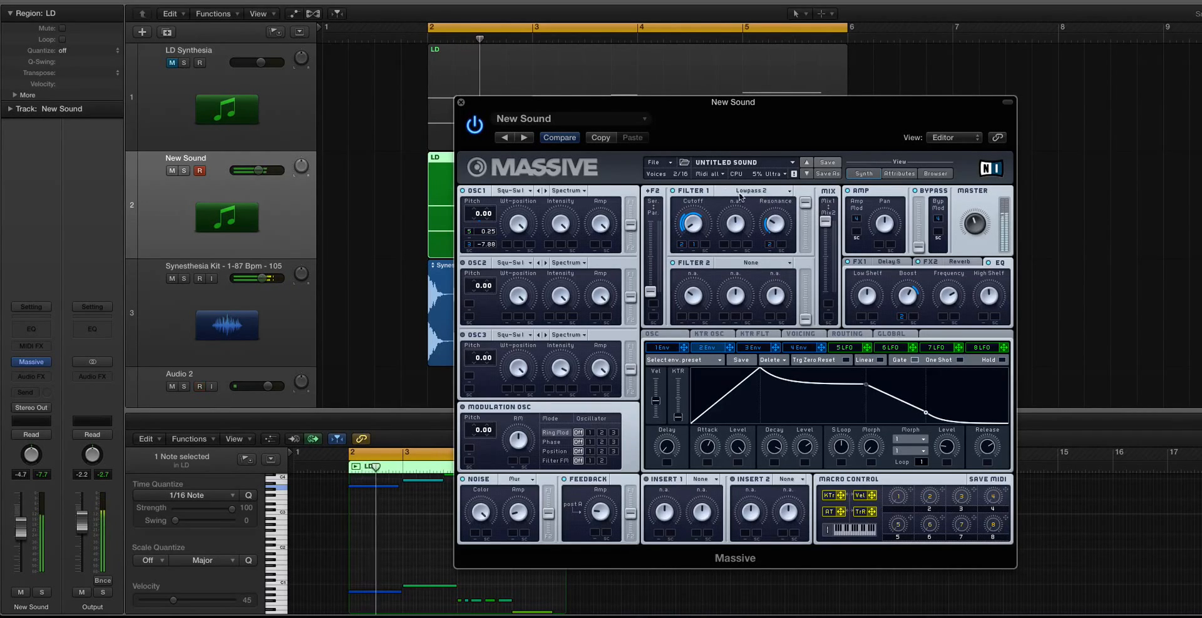
# Step: Move the Massive window clear of the tracks and raise the New Sound track's volume to -4.3 dB during playback
pyautogui.moveTo(482, 110); pyautogui.dragTo(676, 20)
pyautogui.click(258, 170)
pyautogui.moveTo(259, 170); pyautogui.dragTo(260, 170)
pyautogui.click(877, 150)
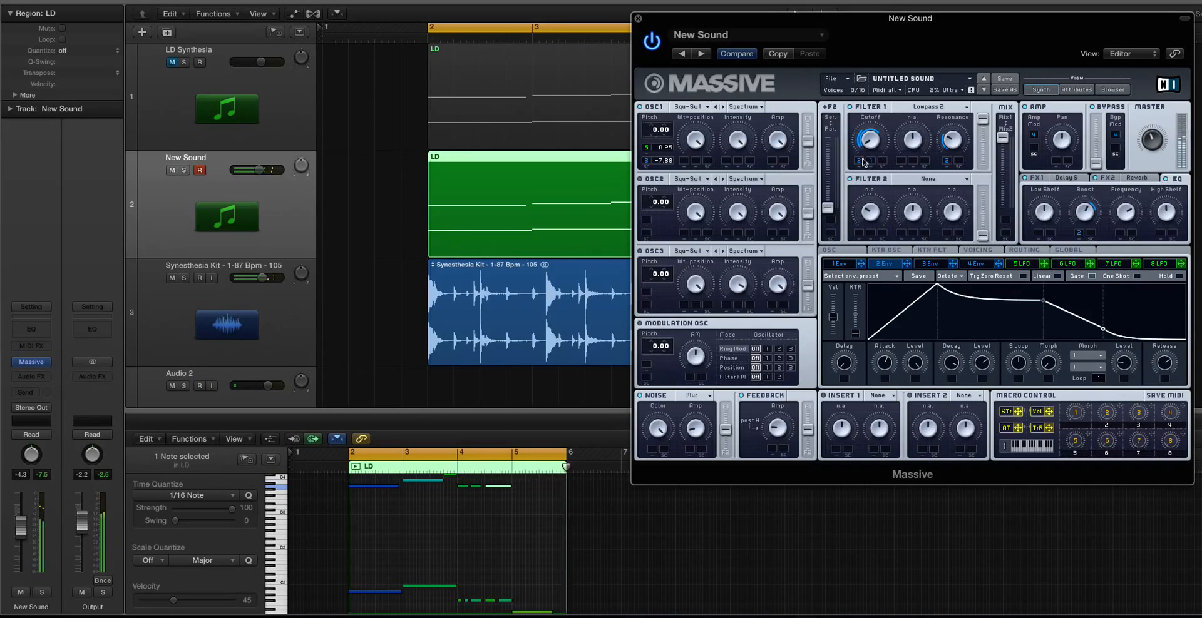
# Step: Stop playback and examine the available wavetables for OSC1 in Massive without changing the selection
pyautogui.press('space')
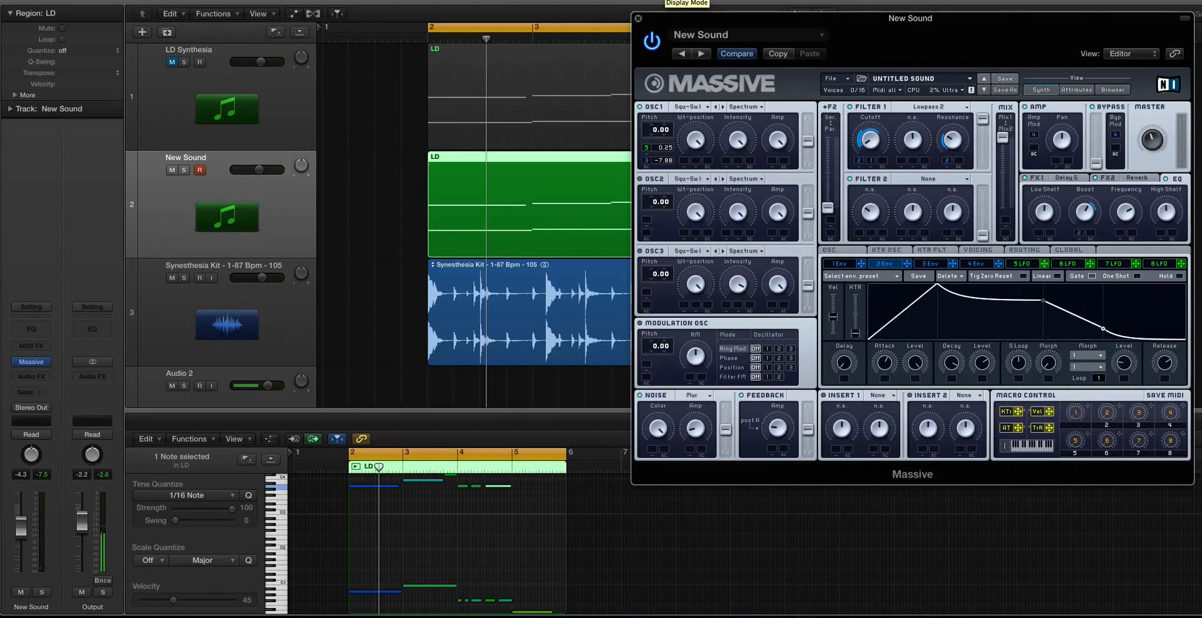
pyautogui.moveTo(649, 18); pyautogui.dragTo(304, 0)
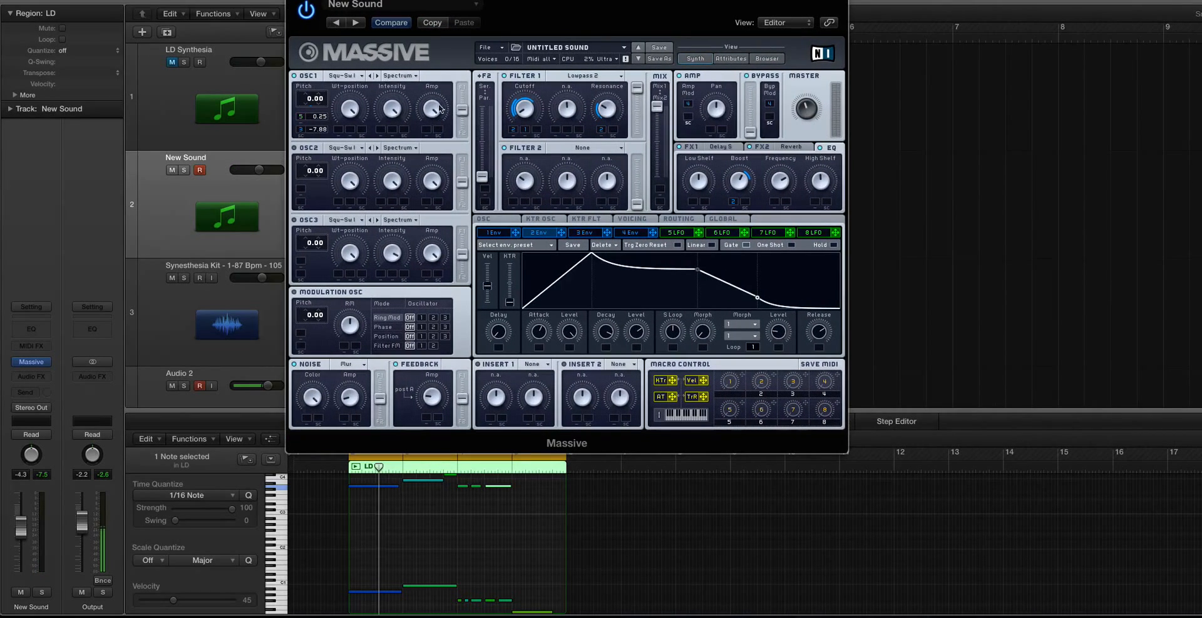
pyautogui.click(342, 77)
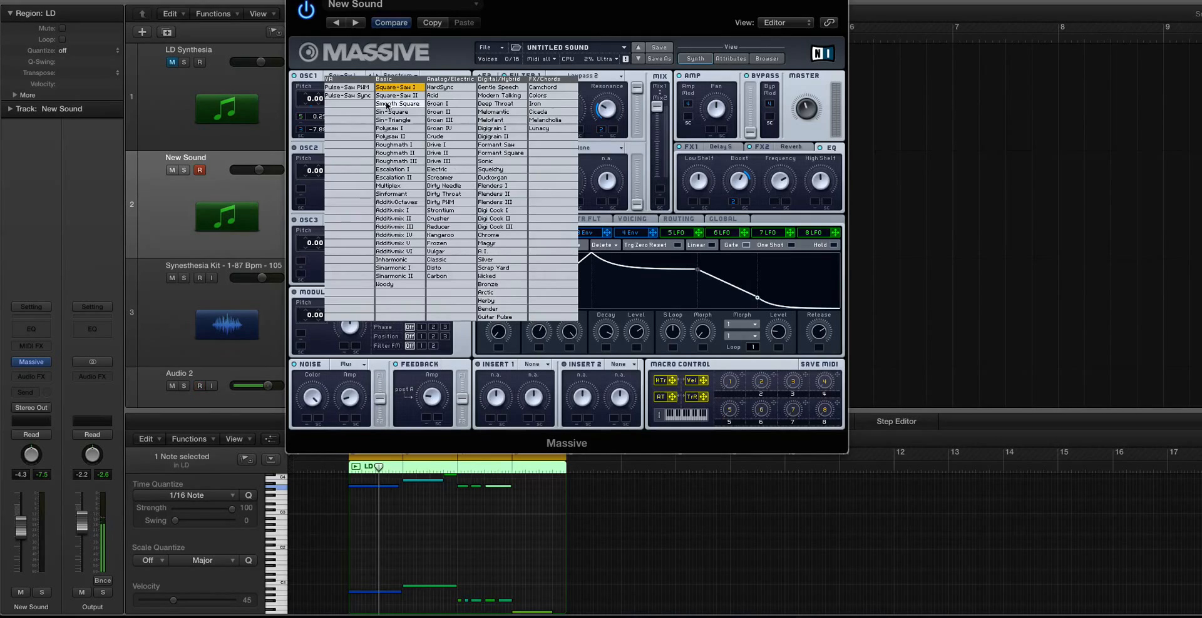
pyautogui.click(297, 107)
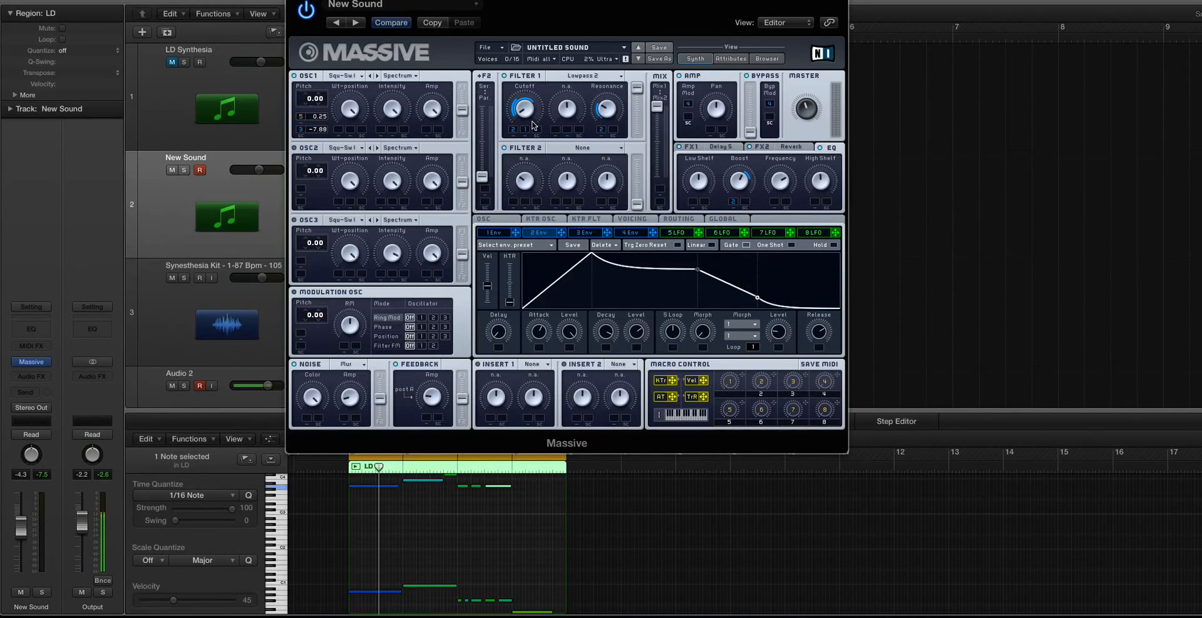
# Step: Review Envelopes 3, 4 and 1 in Massive and try the Smooth Square wavetable on OSC1
pyautogui.click(584, 232)
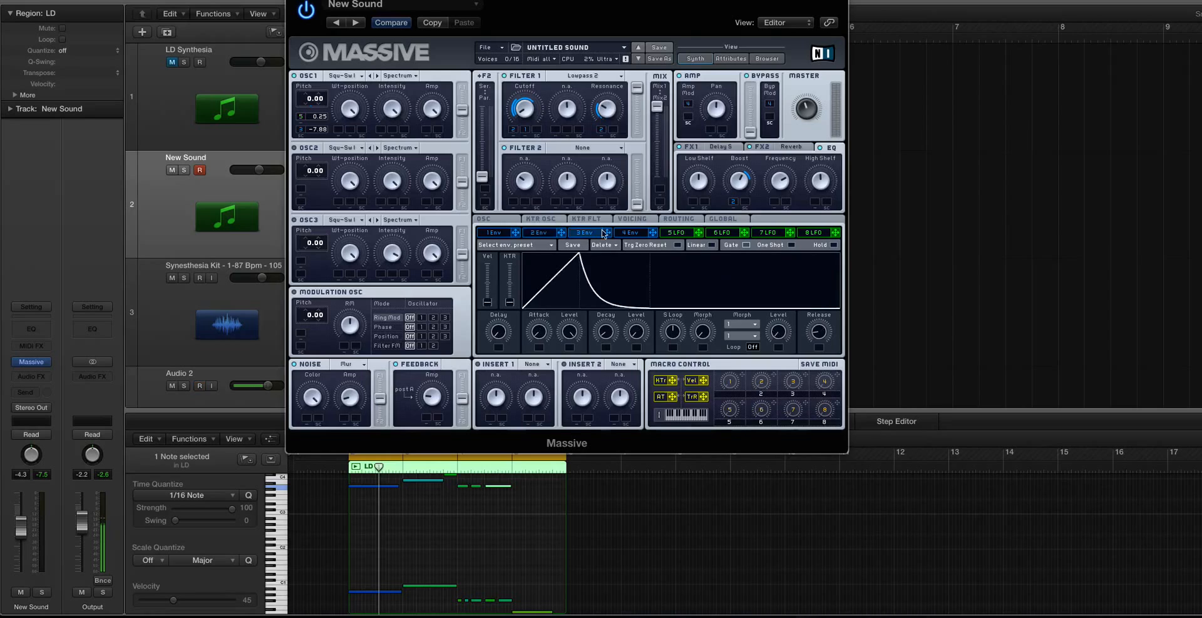
pyautogui.click(629, 232)
pyautogui.click(487, 236)
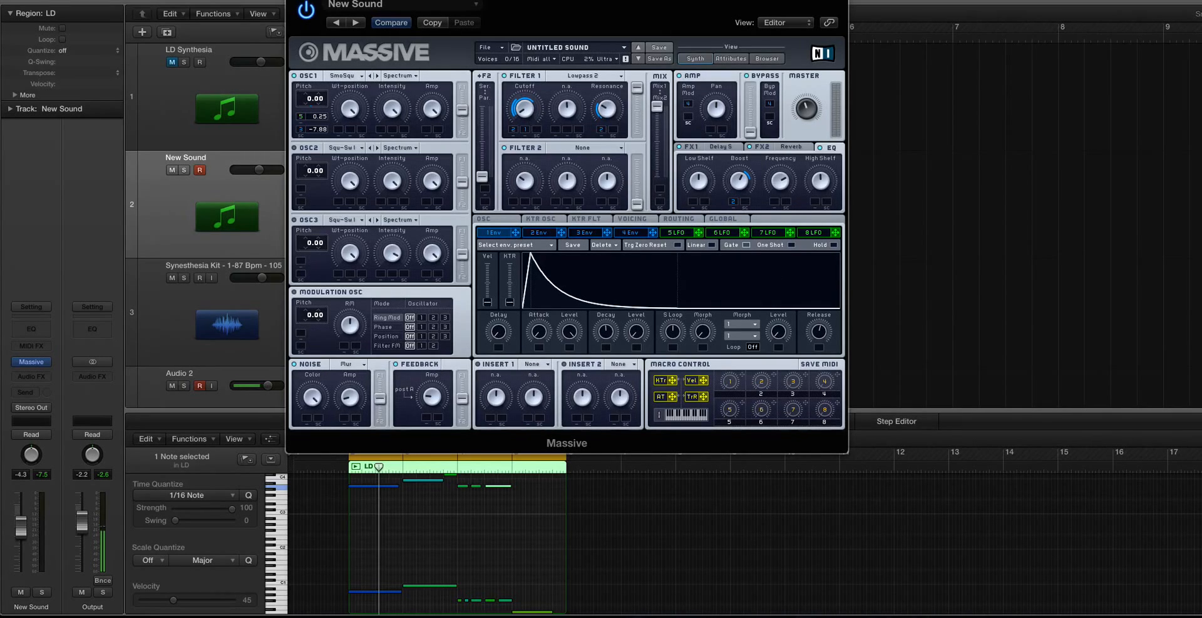
# Step: Play the lead with the drums and change OSC1's wavetable to Flenders I
pyautogui.moveTo(375, 2); pyautogui.dragTo(703, 0)
pyautogui.press('space')
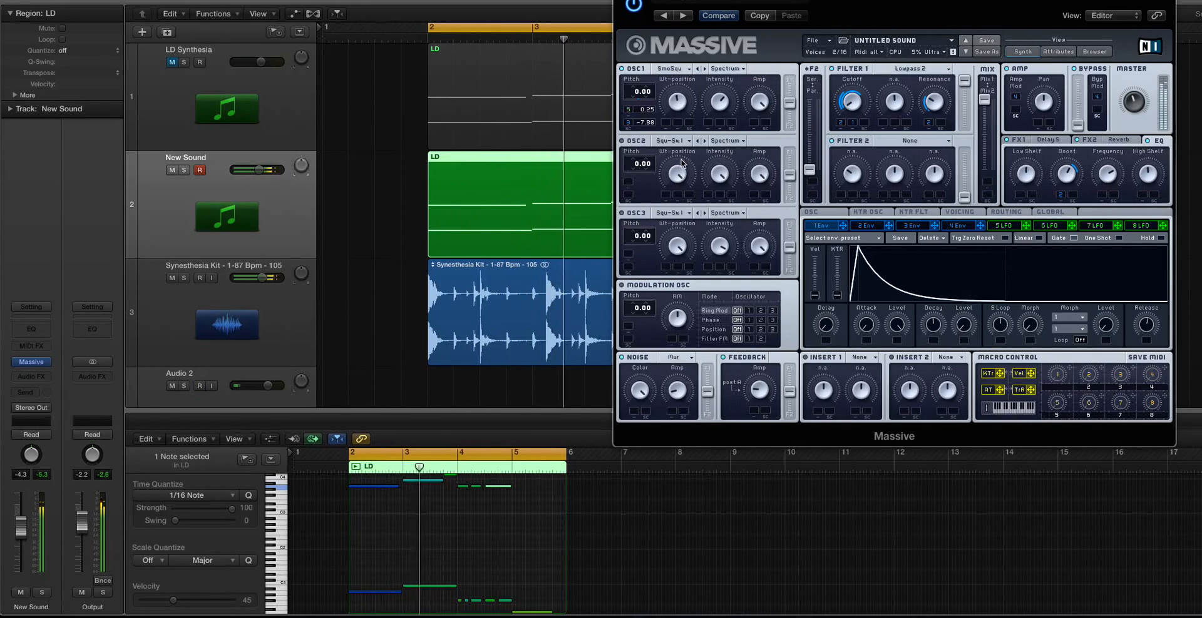
pyautogui.click(682, 71)
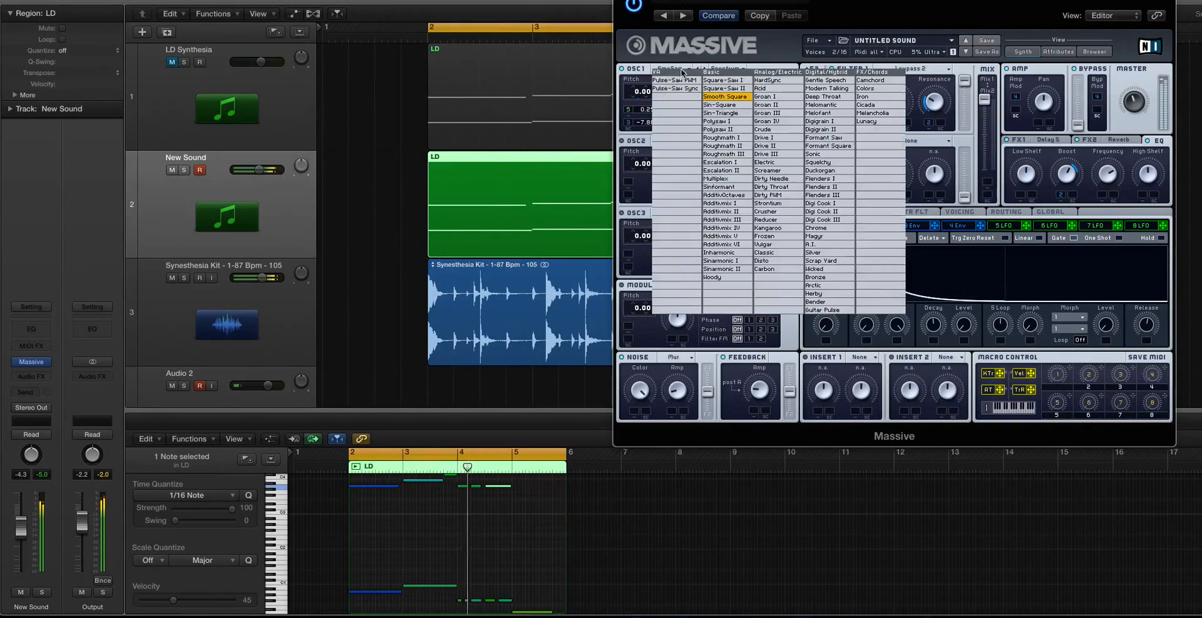
pyautogui.click(826, 178)
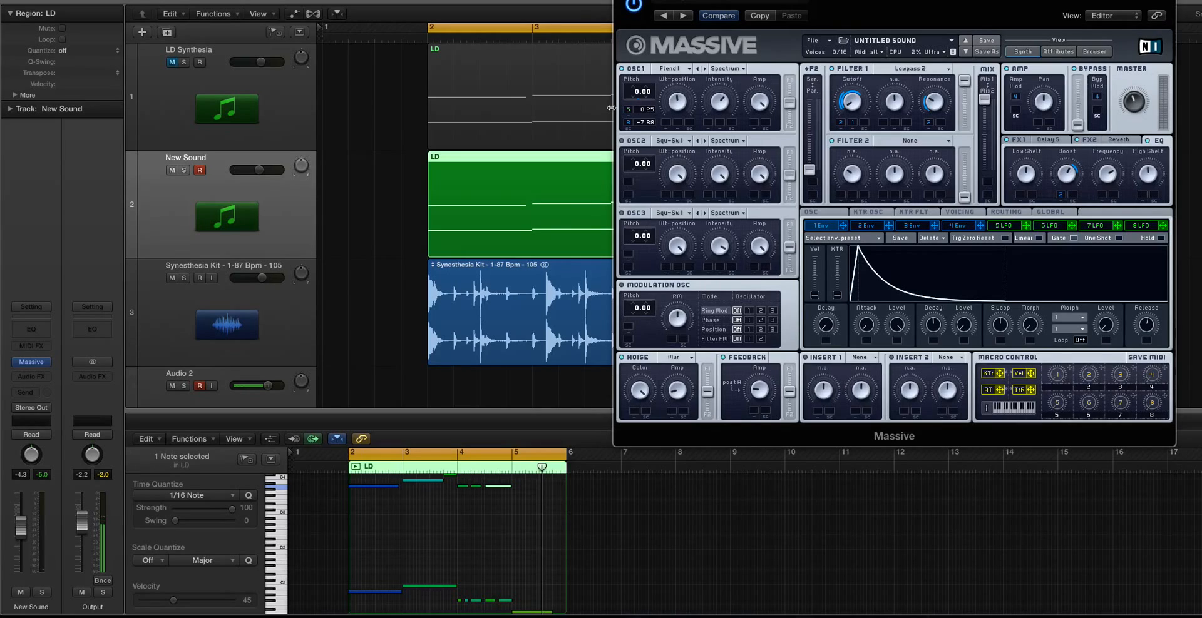
# Step: Close the Massive window to reveal the full track arrangement
pyautogui.moveTo(634, 3); pyautogui.dragTo(324, 33)
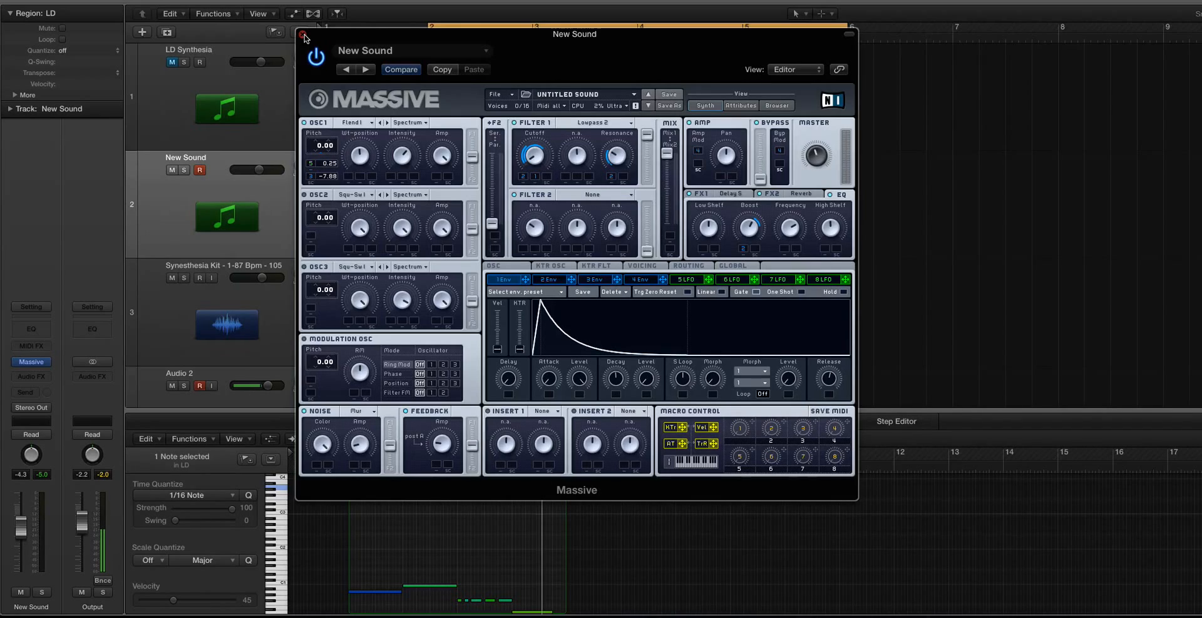
pyautogui.click(302, 35)
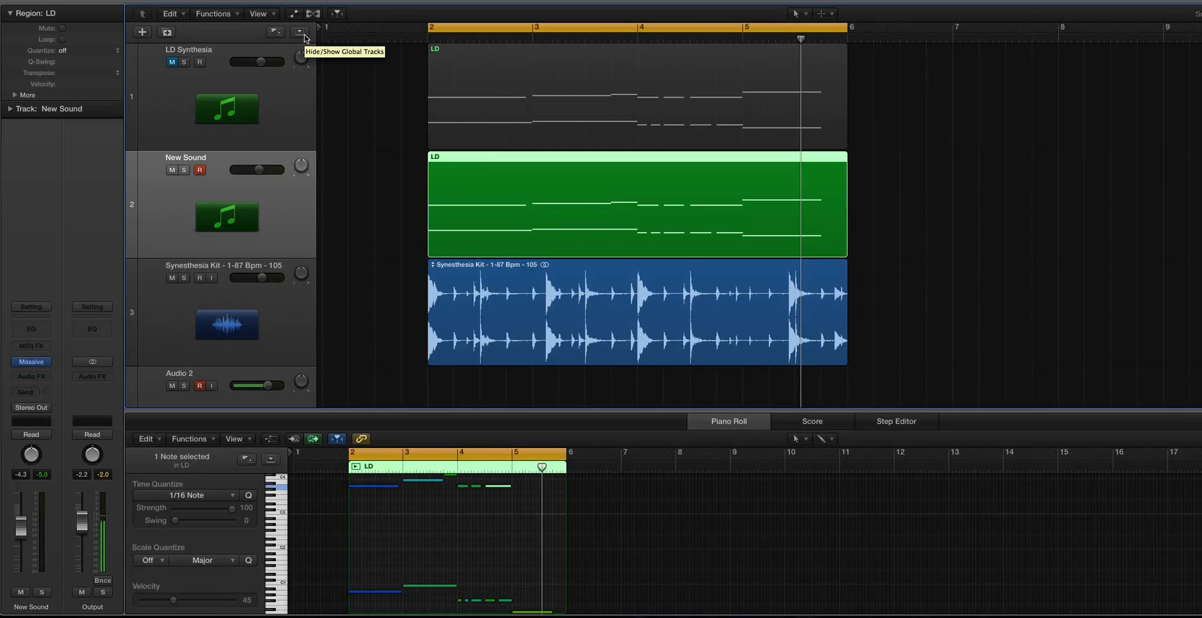
pyautogui.scroll(-2, 435, 152)
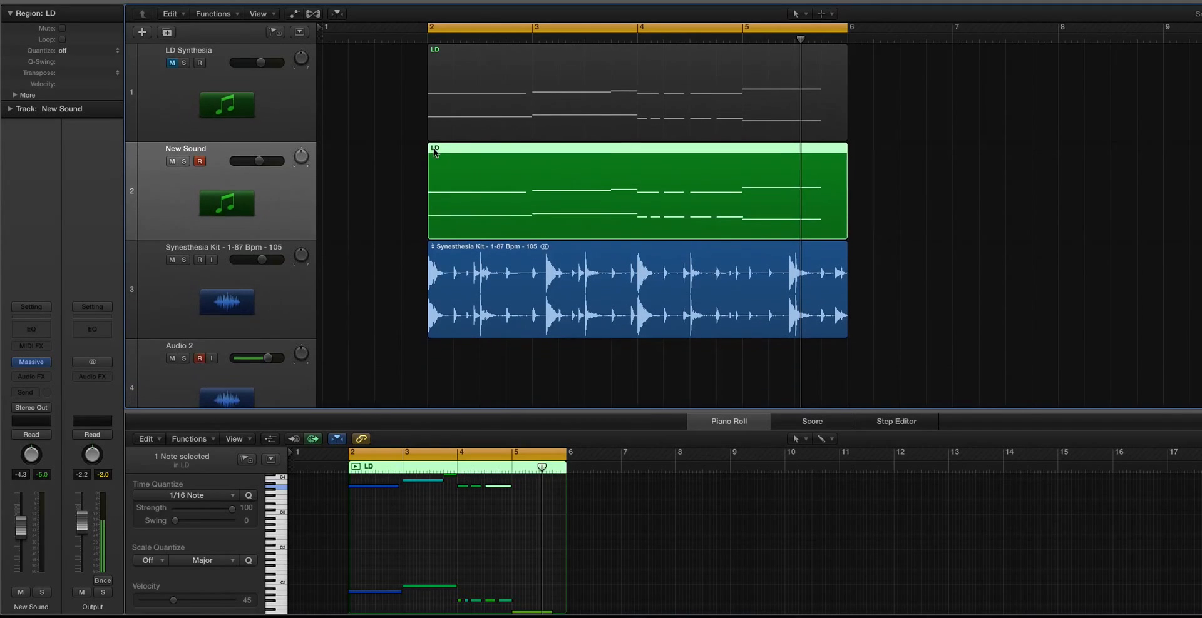